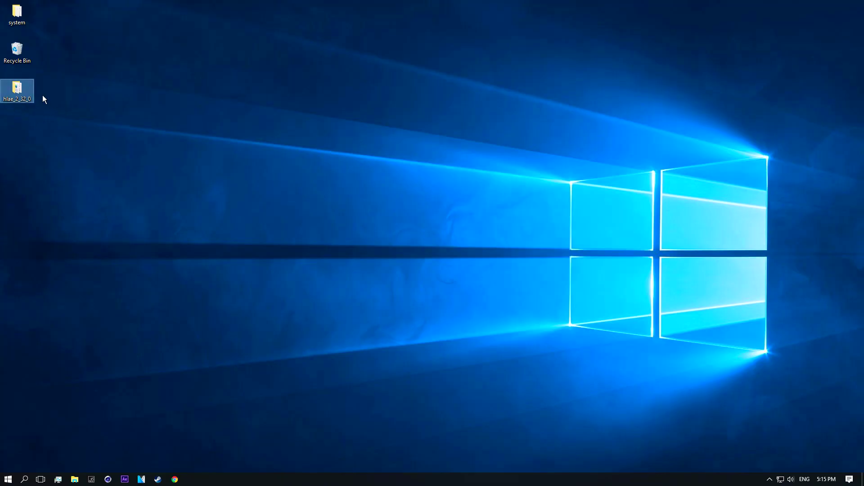
- Launch HLAE from the hlae_2_32_0 folder and move its window to the screen centre
{"action": "double_click", "coordinate": [17, 92]}
{"action": "left_click_drag", "start_coordinate": [786, 153], "coordinate": [784, 274]}
{"action": "scroll", "coordinate": [784, 275], "scroll_direction": "down", "scroll_amount": 3}
{"action": "double_click", "coordinate": [561, 293]}
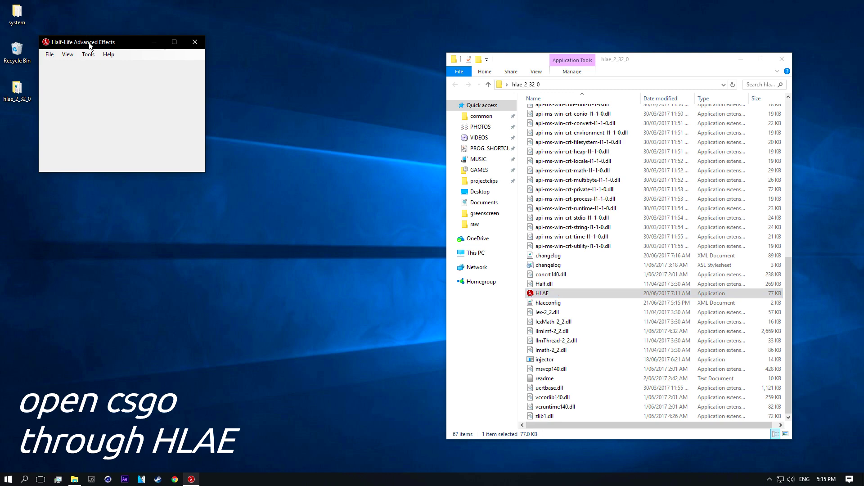
{"action": "left_click_drag", "start_coordinate": [90, 45], "coordinate": [399, 167]}
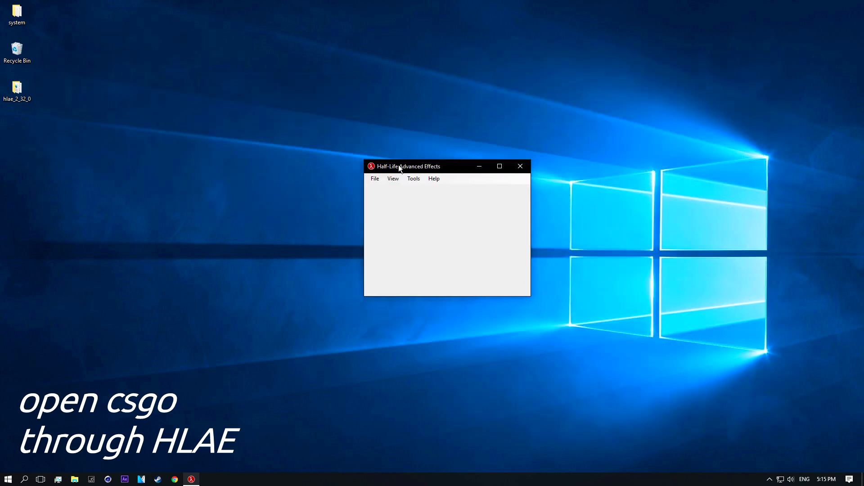
{"action": "left_click", "coordinate": [375, 179]}
- Launch CS:GO through HLAE with the csgo executable from the Counter-Strike Global Offensive folder
{"action": "left_click", "coordinate": [374, 188]}
{"action": "left_click_drag", "start_coordinate": [169, 53], "coordinate": [207, 124]}
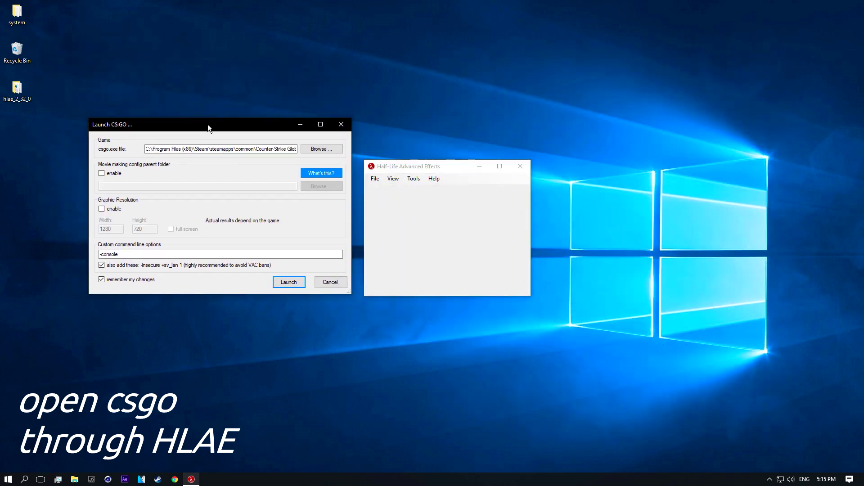
{"action": "left_click", "coordinate": [320, 149]}
{"action": "left_click", "coordinate": [212, 241]}
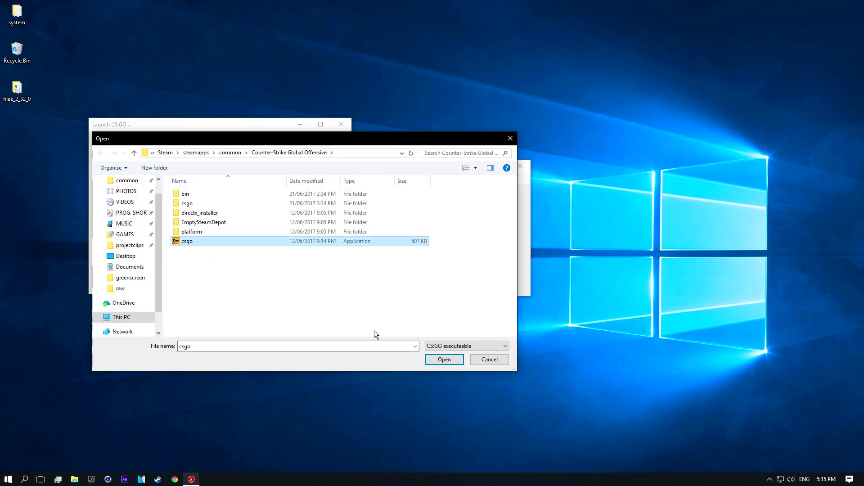
{"action": "key", "text": "Return"}
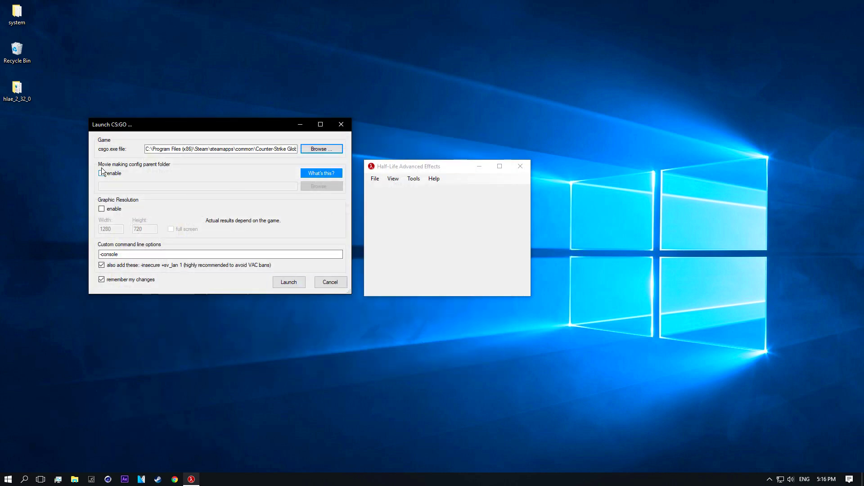
{"action": "left_click", "coordinate": [293, 284]}
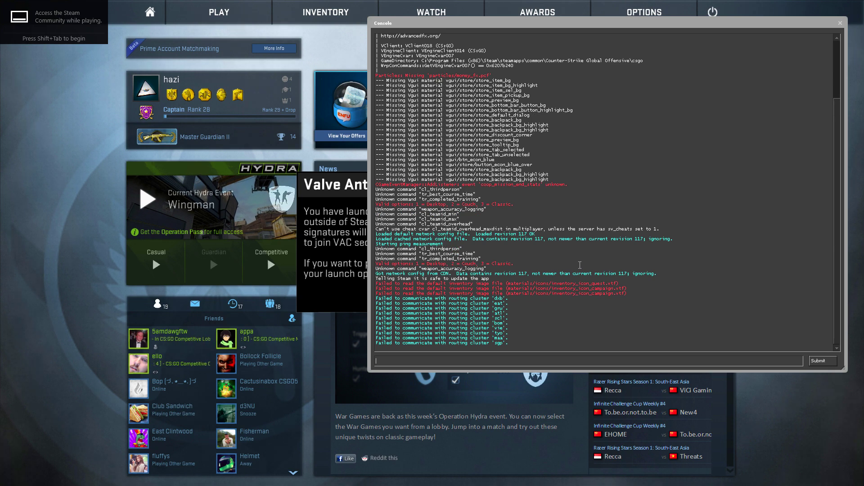
- Dismiss the VAC warning and run playdemo in the console to play the recorded demo
{"action": "key", "text": "grave"}
{"action": "left_click", "coordinate": [480, 298]}
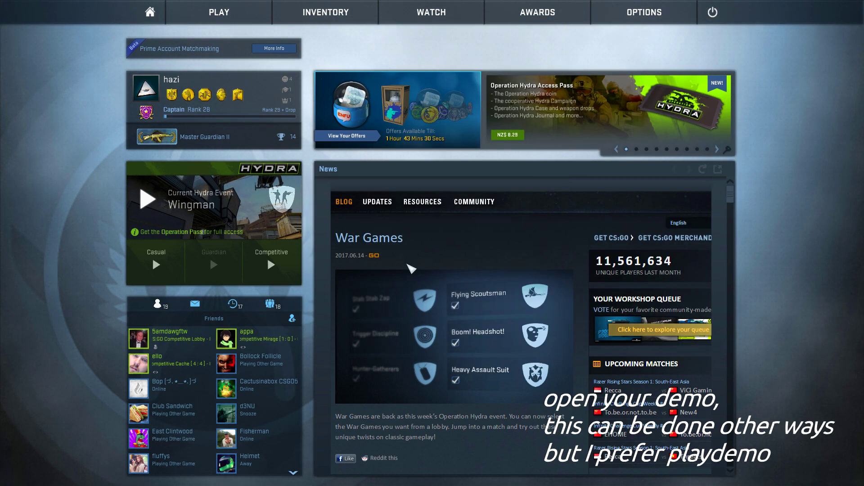
{"action": "key", "text": "grave"}
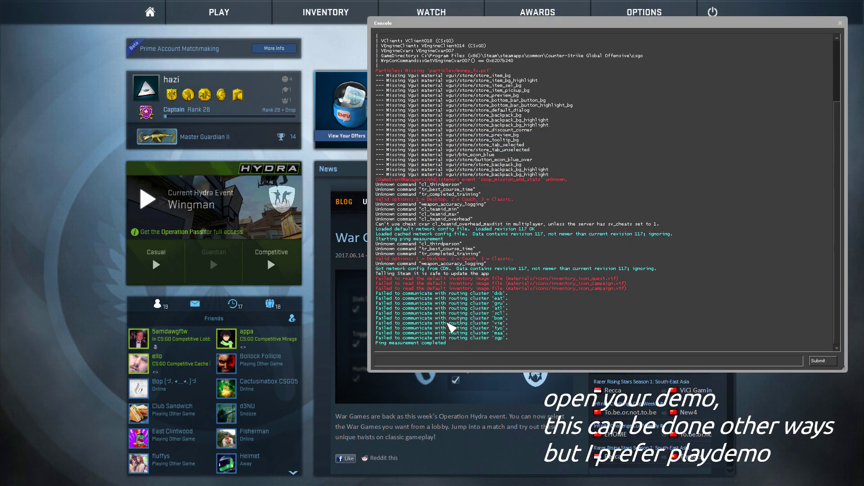
{"action": "type", "text": "playdemo cachenight"}
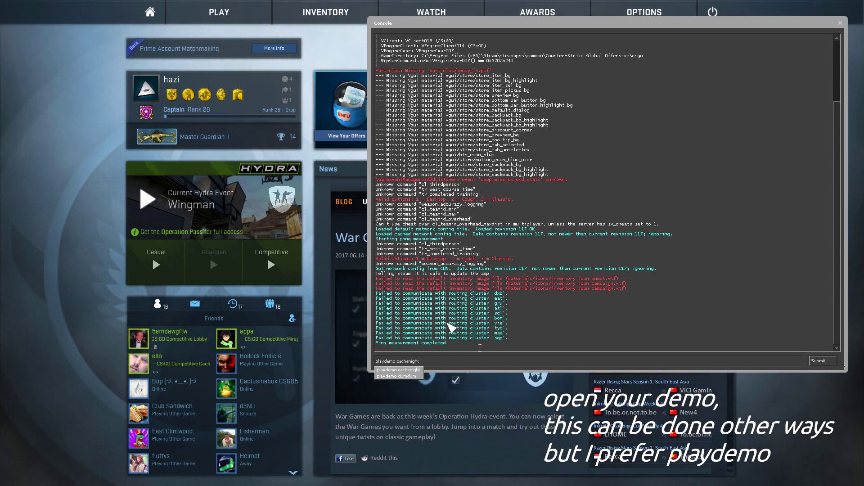
{"action": "key", "text": "Return"}
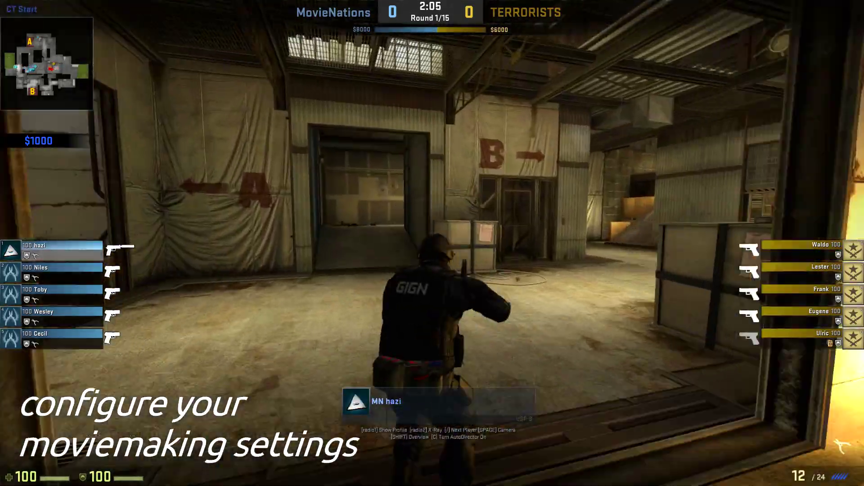
- Enter cl_drawhud 0 and cl_draw_only_deathnotices 1 in the console, then show the demo playback controls
{"action": "key", "text": "grave"}
{"action": "type", "text": "cl_drawhud 0"}
{"action": "key", "text": "Return"}
{"action": "type", "text": "cl_draw_only_deathnotices 1"}
{"action": "key", "text": "Return"}
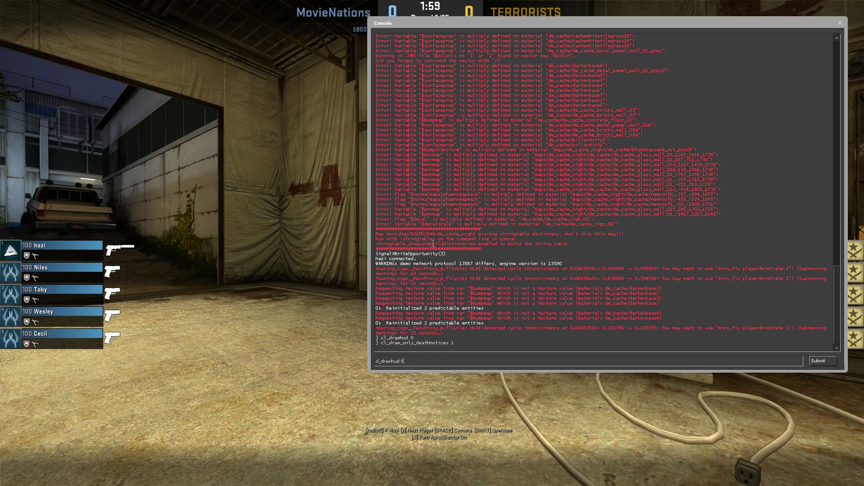
{"action": "type", "text": "cl_drawhud 1"}
{"action": "key", "text": "Return"}
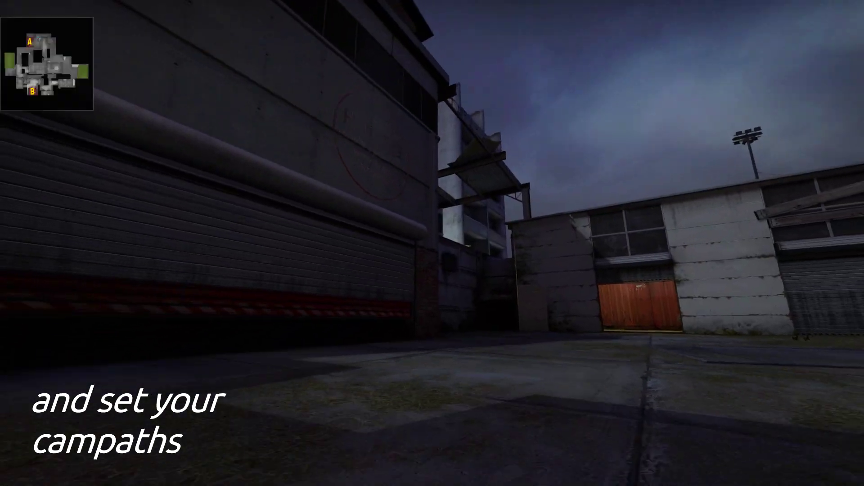
{"action": "key", "text": "shift+F2"}
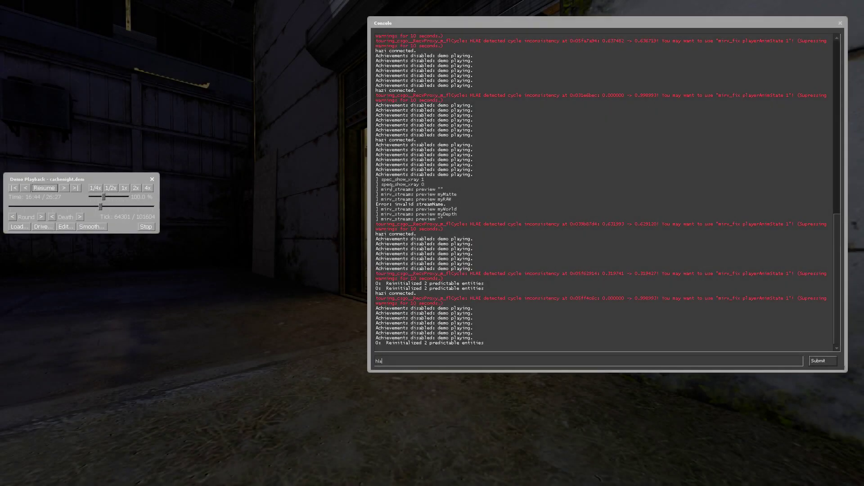
- Set host_framerate 120 and host_timescale 0, start mirv_streams recording, and resume the demo
{"action": "type", "text": "mi"}
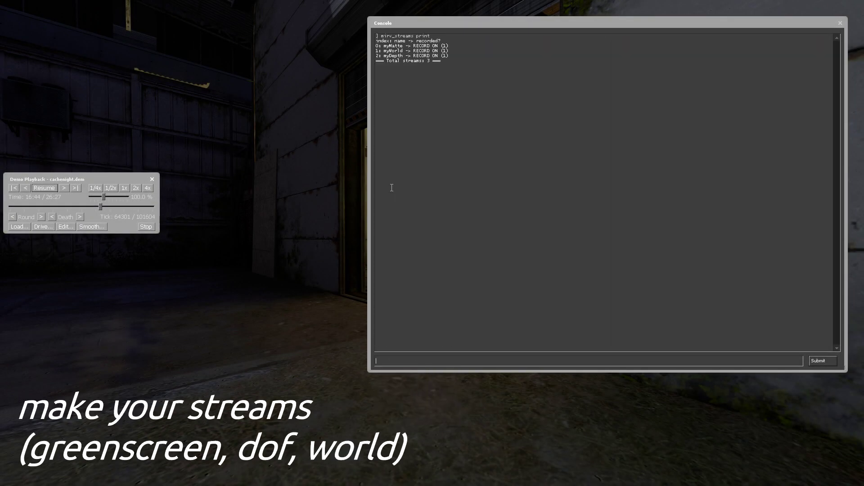
{"action": "left_click_drag", "start_coordinate": [459, 58], "coordinate": [377, 45]}
{"action": "type", "text": "mirv_streams"}
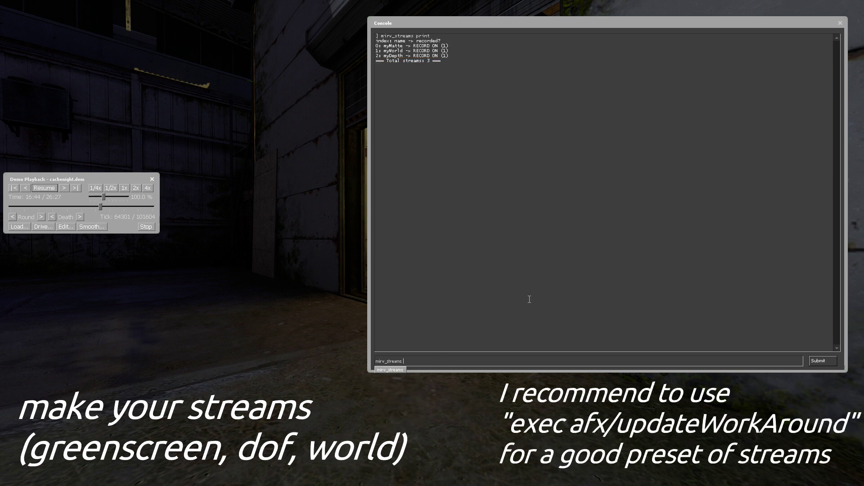
{"action": "key", "text": "BackSpace"}
{"action": "key", "text": "BackSpace"}
{"action": "key", "text": "BackSpace"}
{"action": "type", "text": "host_framerate"}
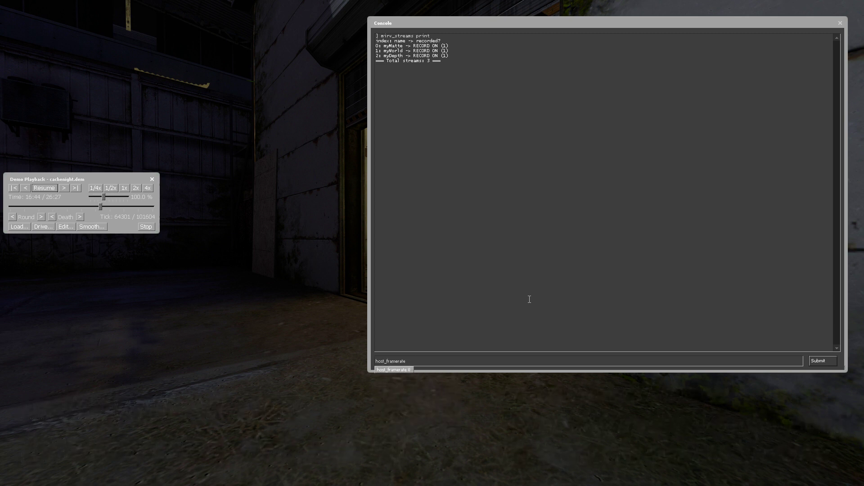
{"action": "type", "text": "host_tm"}
{"action": "type", "text": "mirv_st"}
{"action": "type", "text": "rd star"}
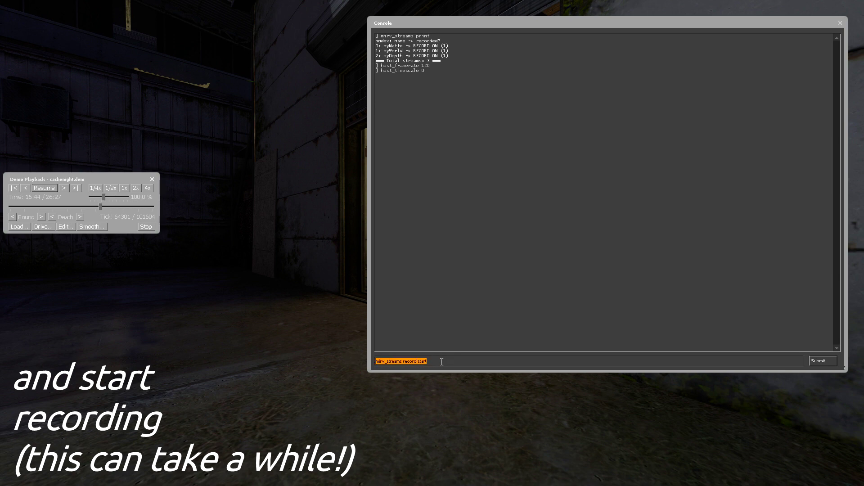
{"action": "key", "text": "Return"}
{"action": "key", "text": "Escape"}
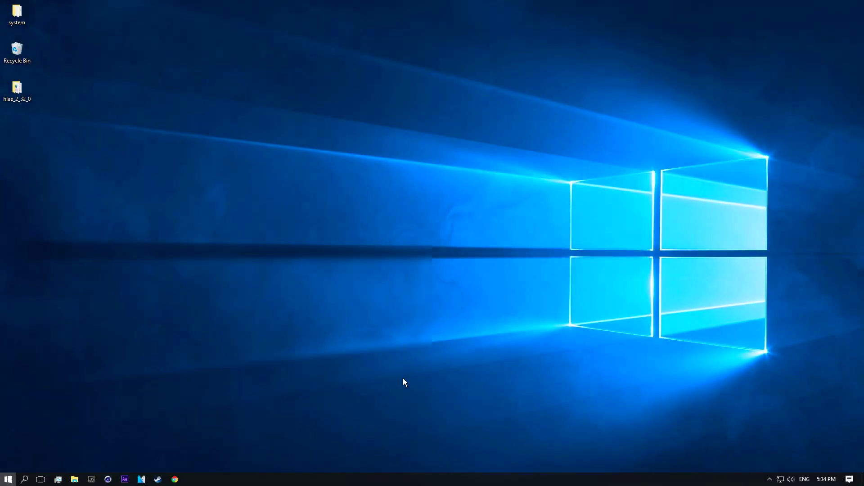
- Search Start for 'virtual', open the VirtualDub-1.10.4 folder and run VirtualDub
{"action": "key", "text": "super"}
{"action": "type", "text": "v"}
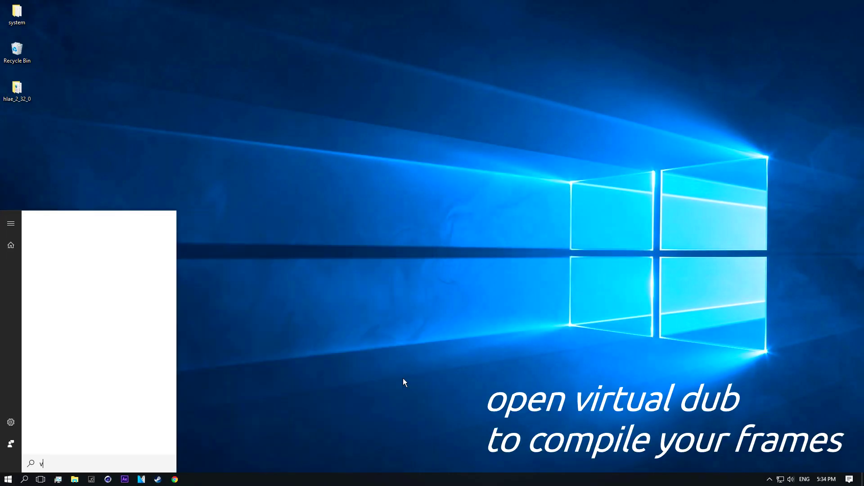
{"action": "type", "text": "irtual dub"}
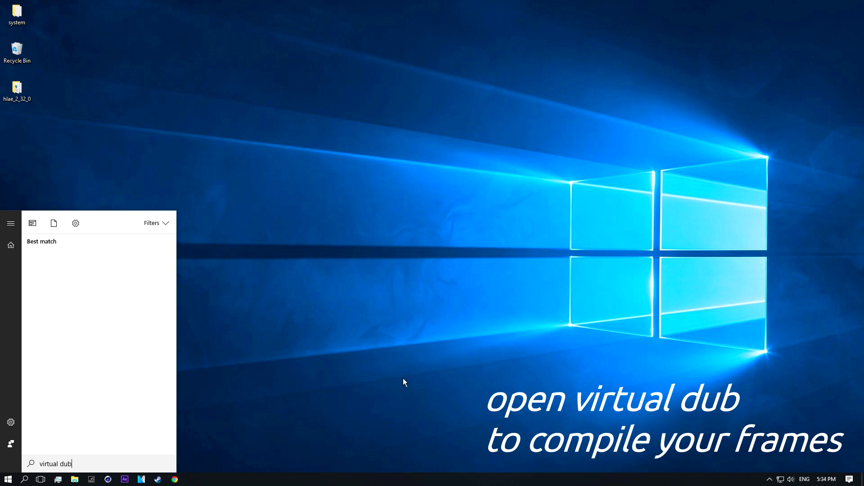
{"action": "key", "text": "BackSpace"}
{"action": "key", "text": "BackSpace"}
{"action": "key", "text": "BackSpace"}
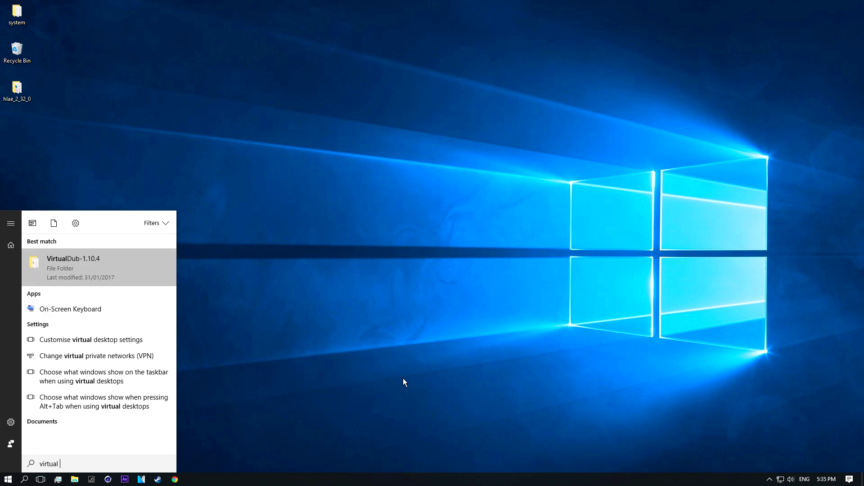
{"action": "key", "text": "Return"}
{"action": "double_click", "coordinate": [548, 206]}
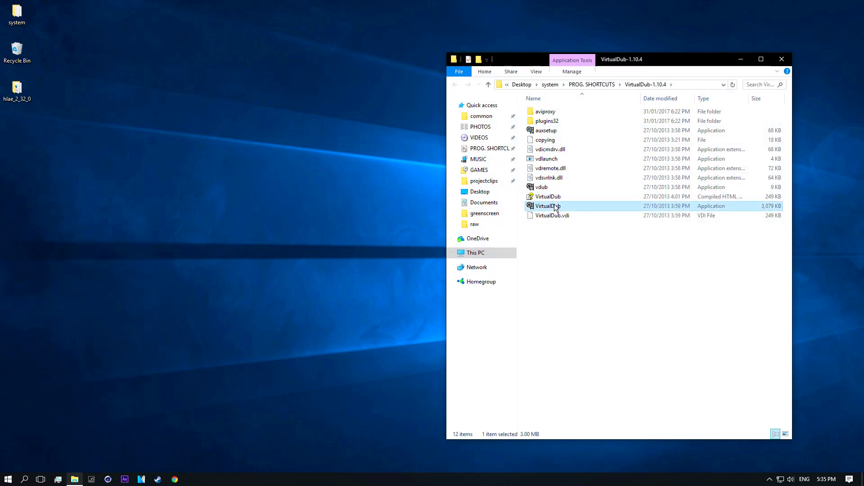
{"action": "left_click", "coordinate": [75, 480]}
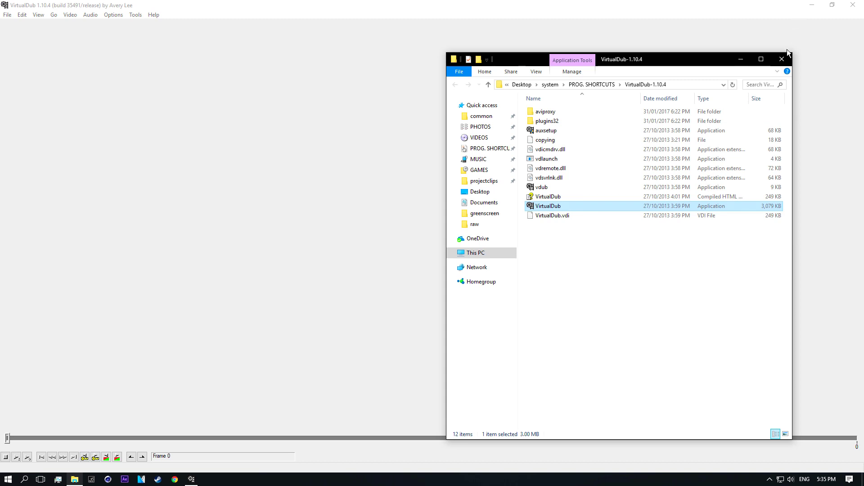
- Load the myDepth frames starting at 00000 as an image sequence in VirtualDub
{"action": "left_click", "coordinate": [782, 59]}
{"action": "double_click", "coordinate": [465, 4]}
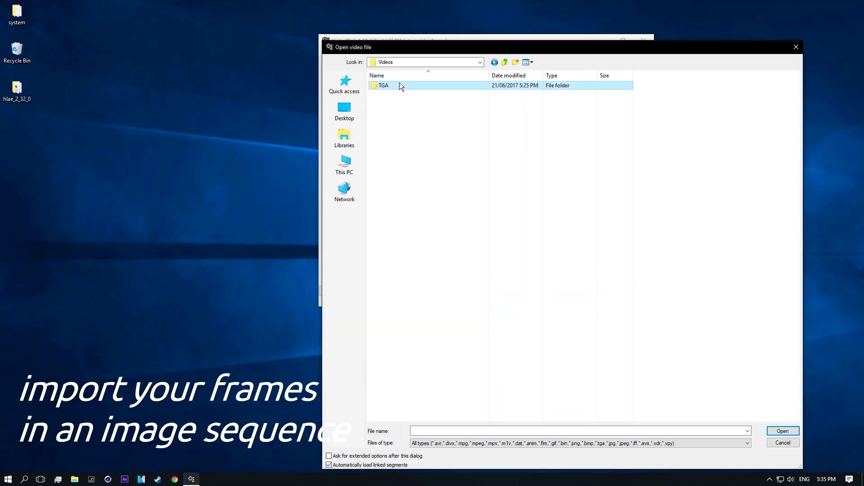
{"action": "double_click", "coordinate": [399, 85]}
{"action": "double_click", "coordinate": [391, 95]}
{"action": "double_click", "coordinate": [396, 85]}
{"action": "left_click", "coordinate": [386, 93]}
{"action": "left_click", "coordinate": [499, 443]}
{"action": "left_click", "coordinate": [442, 428]}
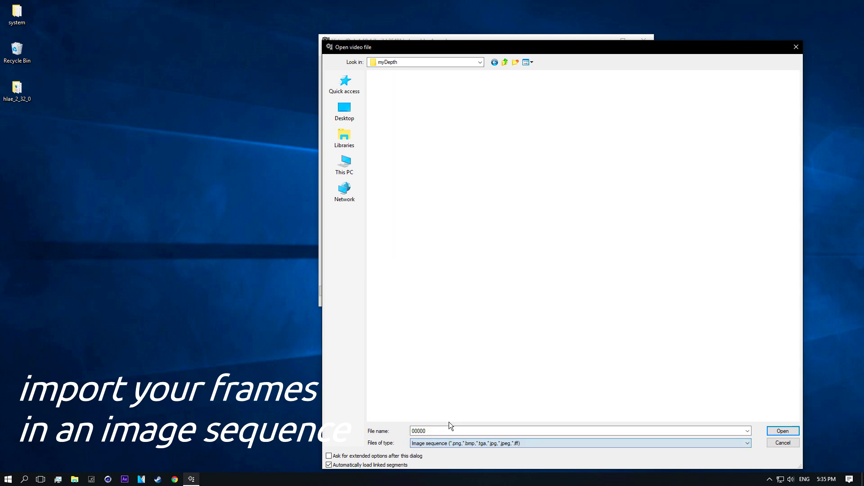
{"action": "left_click", "coordinate": [783, 430]}
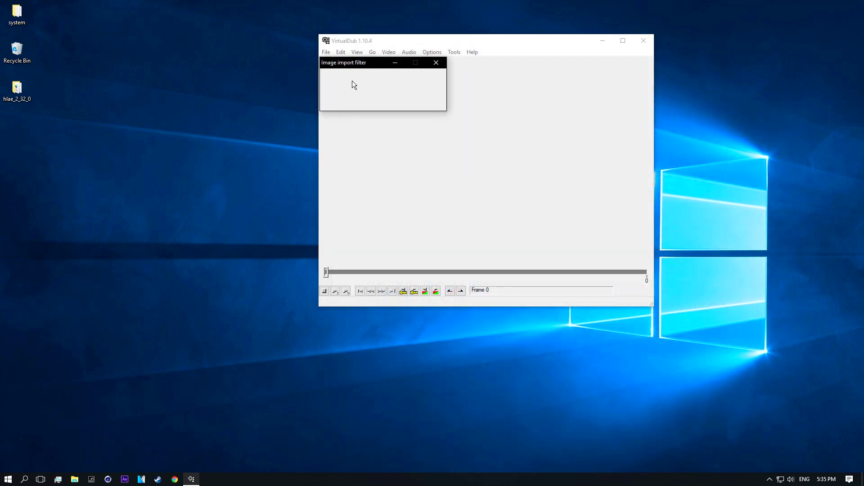
{"action": "left_click_drag", "start_coordinate": [405, 45], "coordinate": [388, 0]}
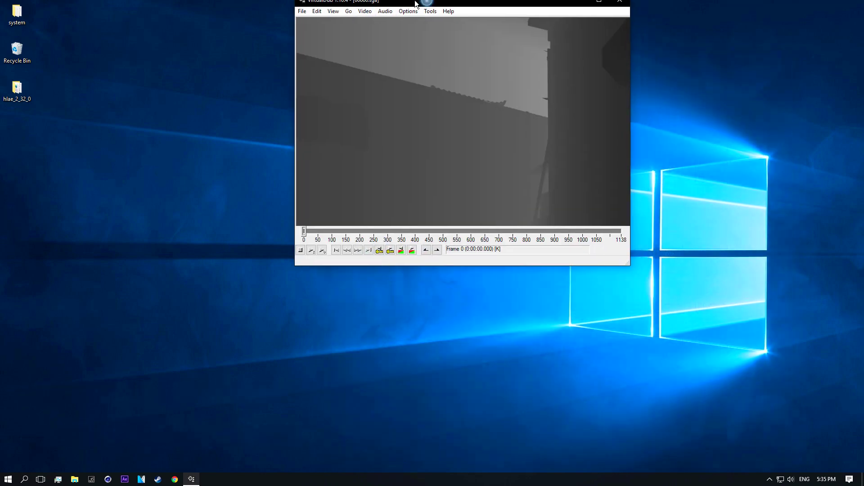
{"action": "left_click_drag", "start_coordinate": [10, 439], "coordinate": [1, 437]}
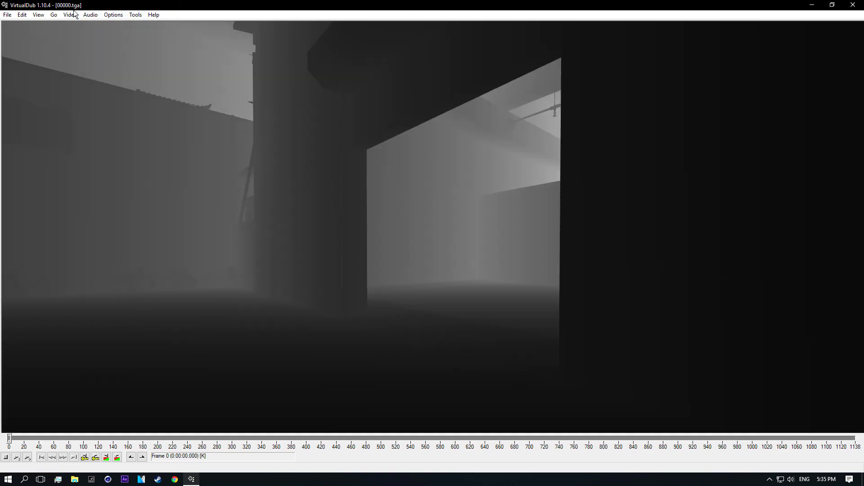
- Change the clip's frame rate to 120 fps
{"action": "left_click", "coordinate": [70, 14]}
{"action": "left_click", "coordinate": [90, 35]}
{"action": "left_click", "coordinate": [50, 55]}
{"action": "type", "text": "120"}
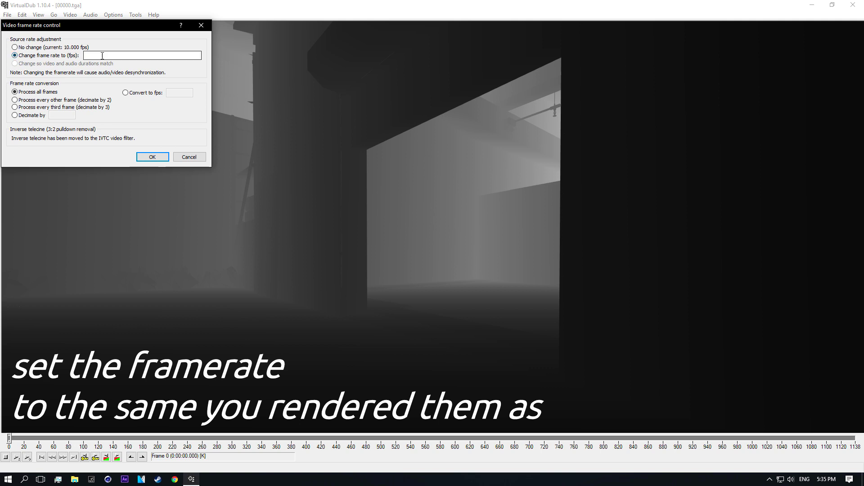
{"action": "left_click", "coordinate": [145, 159]}
{"action": "left_click", "coordinate": [7, 14]}
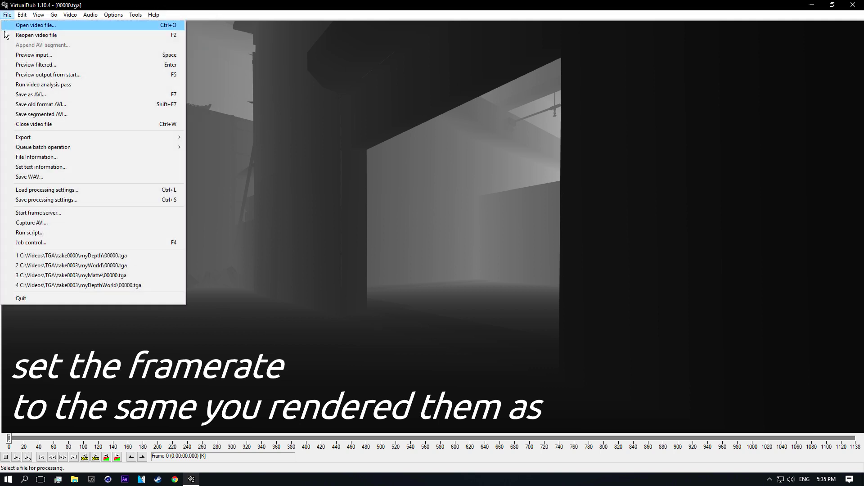
- Save the sequence as test1.avi in projectclips\depth, then close VirtualDub once compiling finishes
{"action": "left_click", "coordinate": [36, 94]}
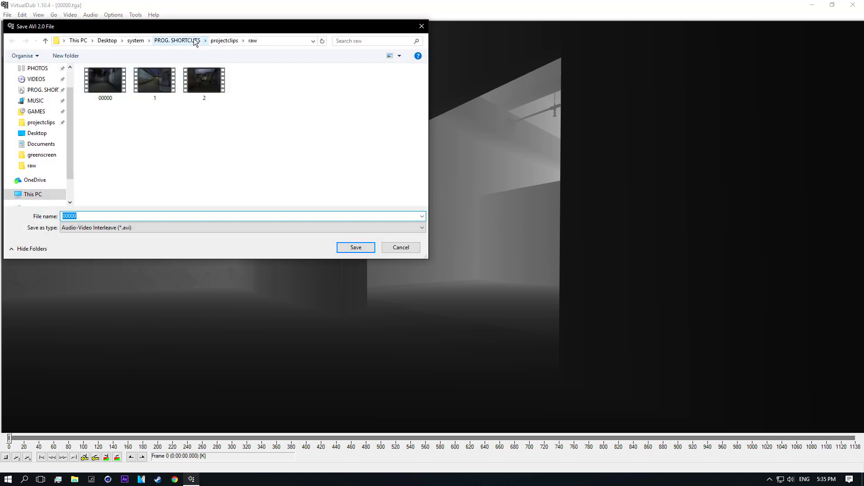
{"action": "left_click", "coordinate": [220, 42]}
{"action": "double_click", "coordinate": [117, 81]}
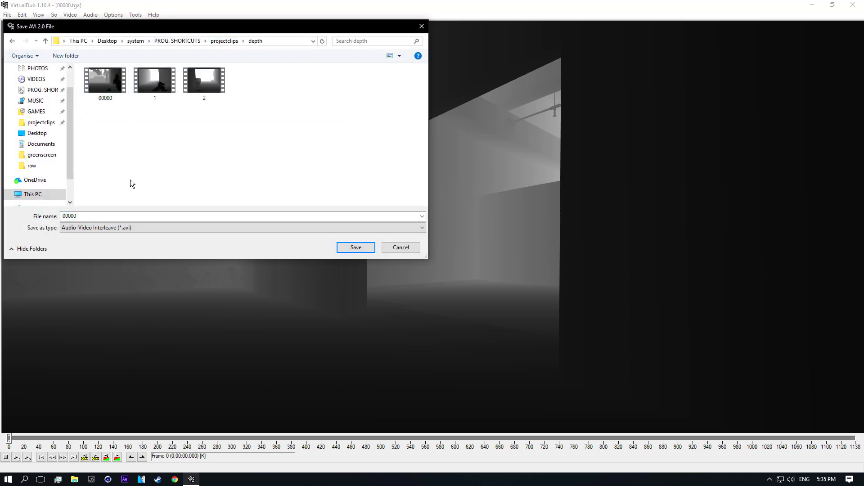
{"action": "type", "text": "test1"}
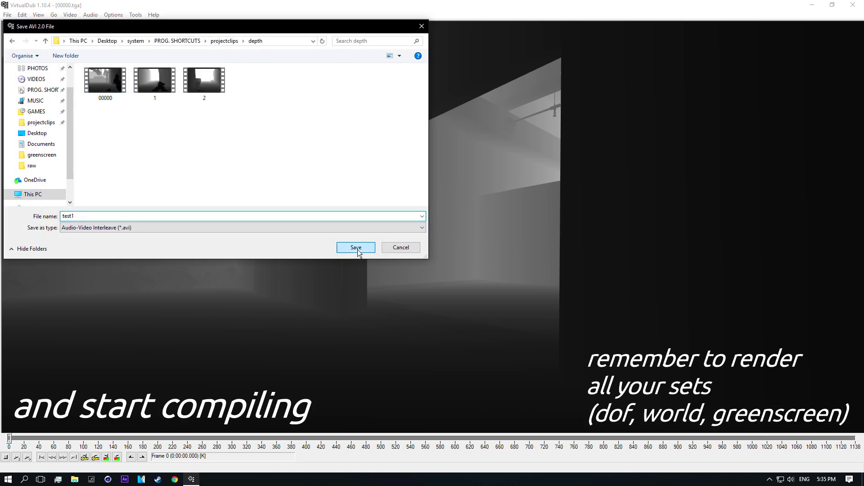
{"action": "left_click", "coordinate": [356, 249]}
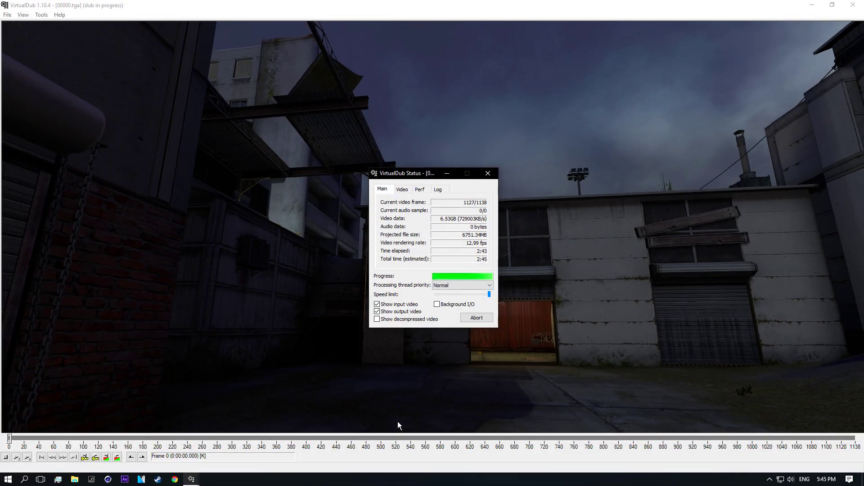
{"action": "left_click", "coordinate": [852, 4]}
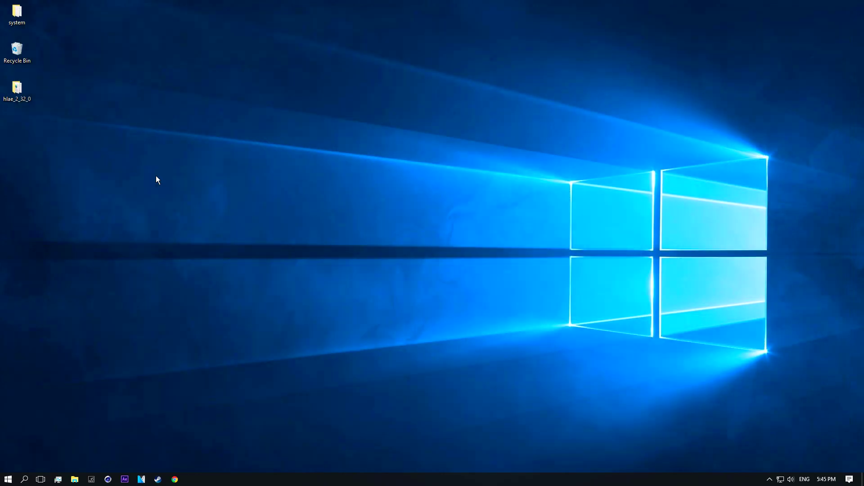
- Start After Effects CS6 from the taskbar and show the empty Untitled Project's Project panel
{"action": "left_click", "coordinate": [130, 478]}
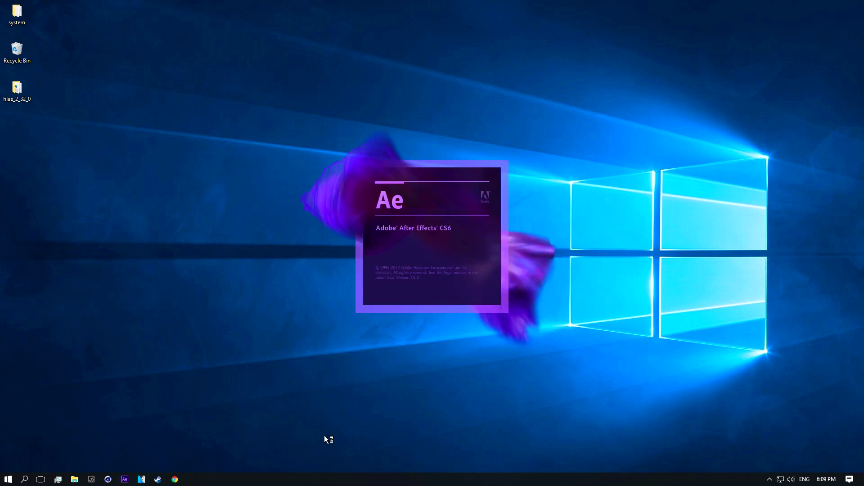
{"action": "left_click_drag", "start_coordinate": [255, 357], "coordinate": [737, 293]}
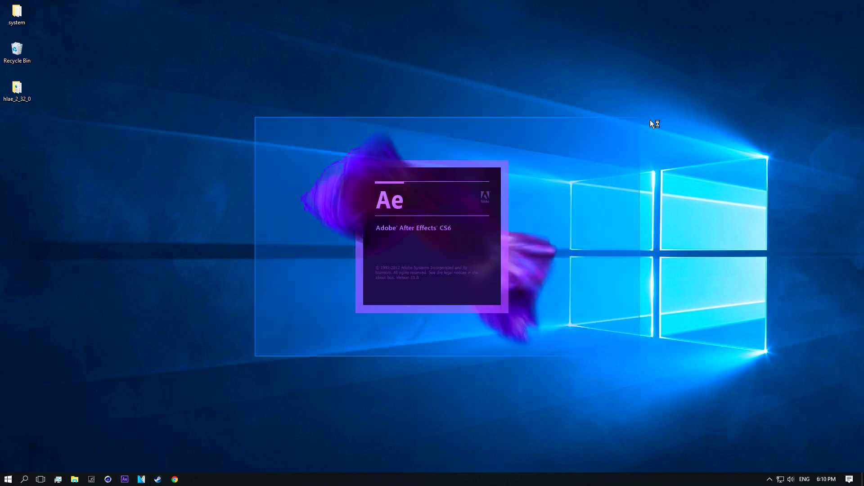
{"action": "left_click_drag", "start_coordinate": [737, 293], "coordinate": [613, 187]}
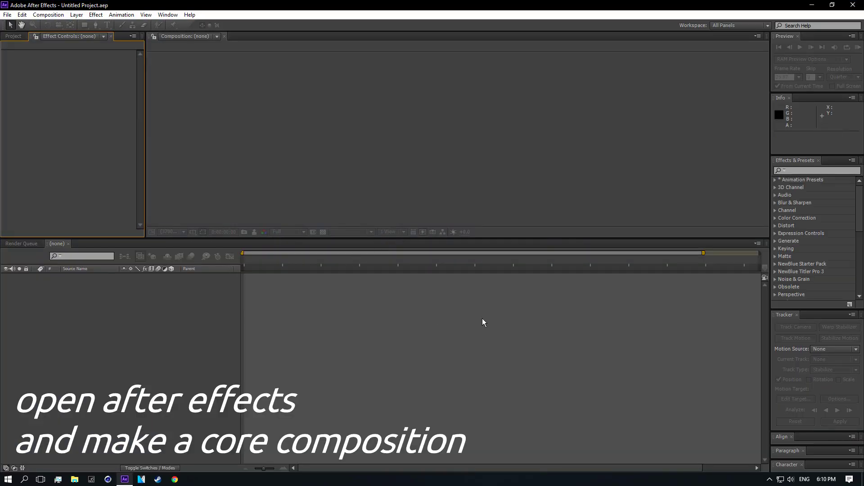
{"action": "left_click", "coordinate": [9, 37]}
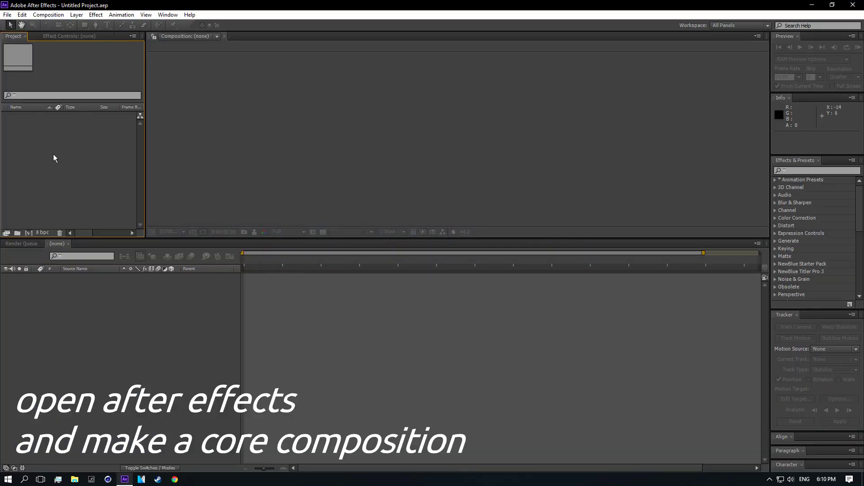
- Create a new 1920×1080 composition named MAIN at 30 fps
{"action": "left_click", "coordinate": [322, 199]}
{"action": "right_click", "coordinate": [64, 164]}
{"action": "left_click", "coordinate": [113, 170]}
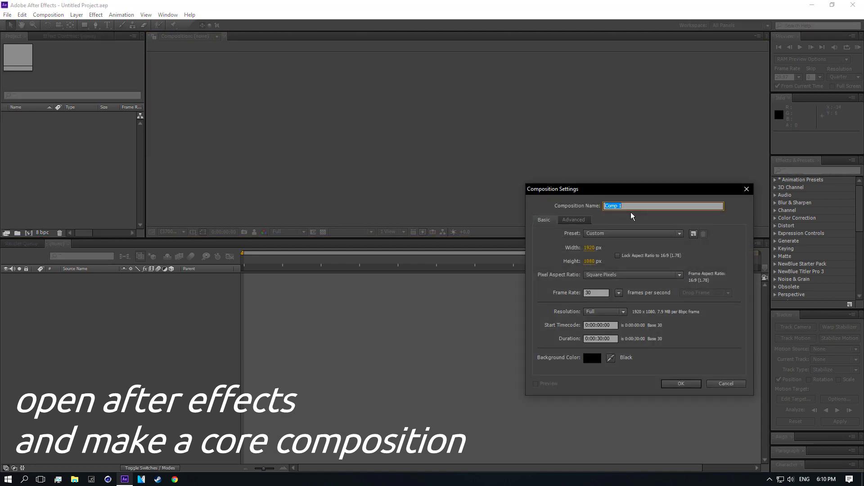
{"action": "left_click", "coordinate": [618, 293]}
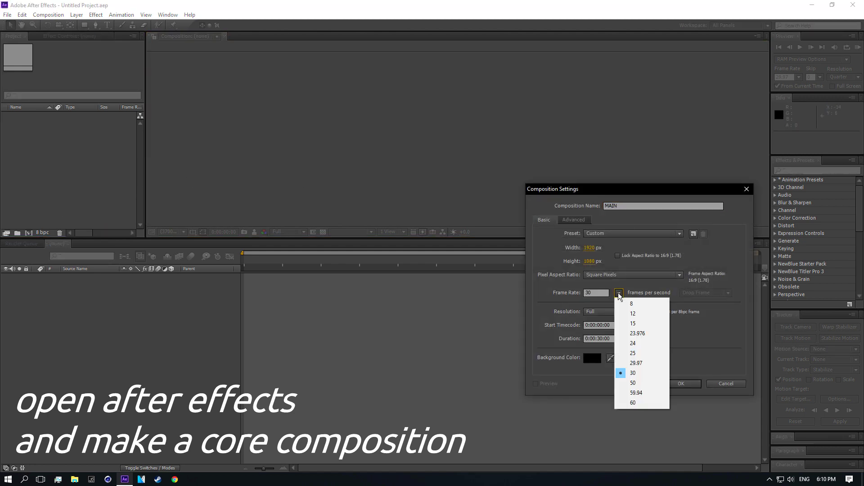
{"action": "left_click", "coordinate": [630, 373]}
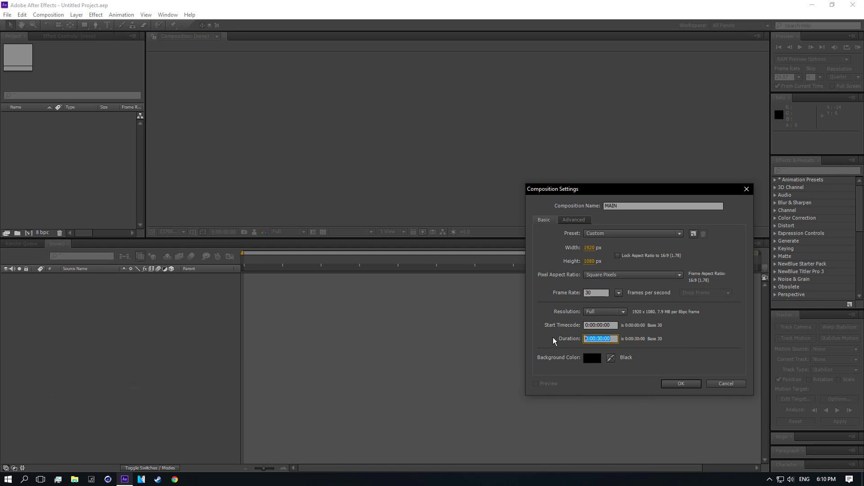
{"action": "left_click", "coordinate": [574, 219]}
{"action": "left_click", "coordinate": [542, 220]}
{"action": "left_click", "coordinate": [675, 386]}
- Import the test1.avi clips from the raw and greenscreen folders via Multiple Files
{"action": "right_click", "coordinate": [98, 133]}
{"action": "mouse_move", "coordinate": [199, 169]}
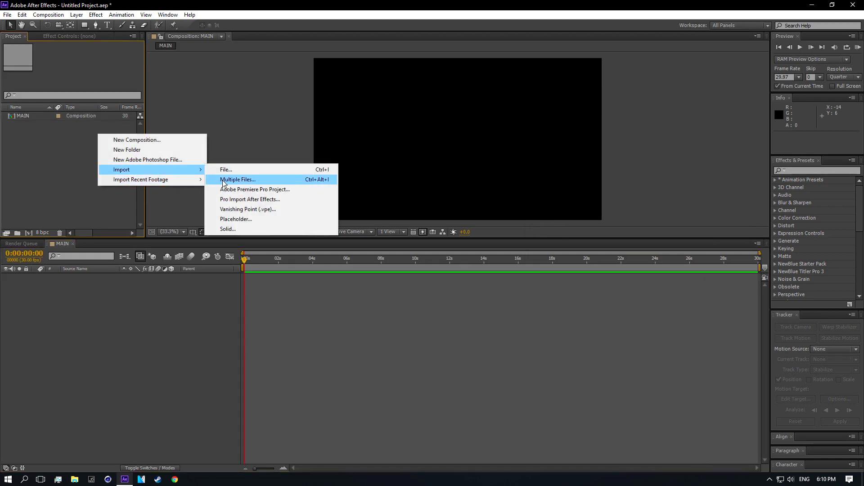
{"action": "left_click", "coordinate": [222, 180]}
{"action": "left_click", "coordinate": [212, 78]}
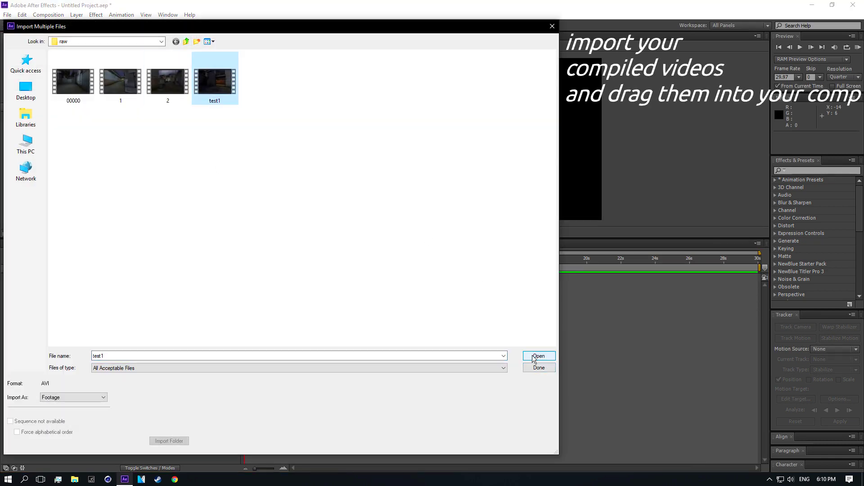
{"action": "left_click", "coordinate": [533, 358]}
{"action": "left_click", "coordinate": [161, 42]}
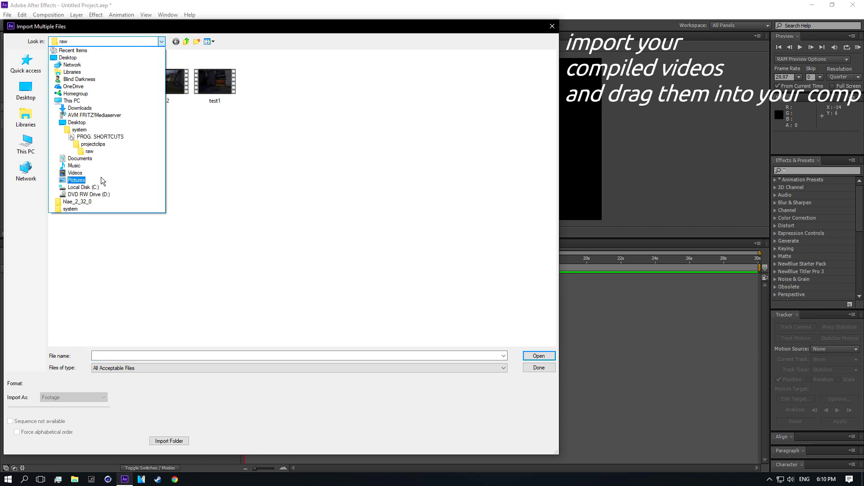
{"action": "left_click", "coordinate": [119, 117]}
{"action": "double_click", "coordinate": [74, 82]}
{"action": "left_click", "coordinate": [215, 81]}
{"action": "left_click", "coordinate": [527, 353]}
- Import test1.avi from the depth folder and finish importing
{"action": "left_click", "coordinate": [161, 42]}
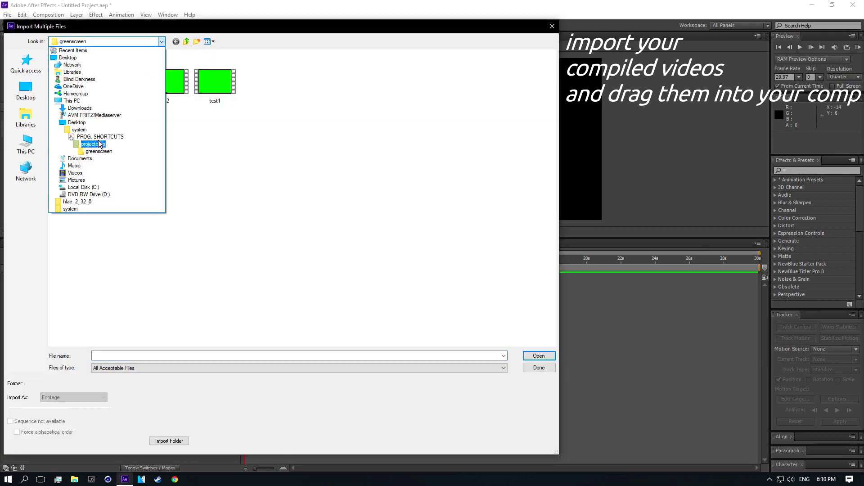
{"action": "left_click", "coordinate": [93, 144]}
{"action": "double_click", "coordinate": [96, 64]}
{"action": "left_click", "coordinate": [216, 83]}
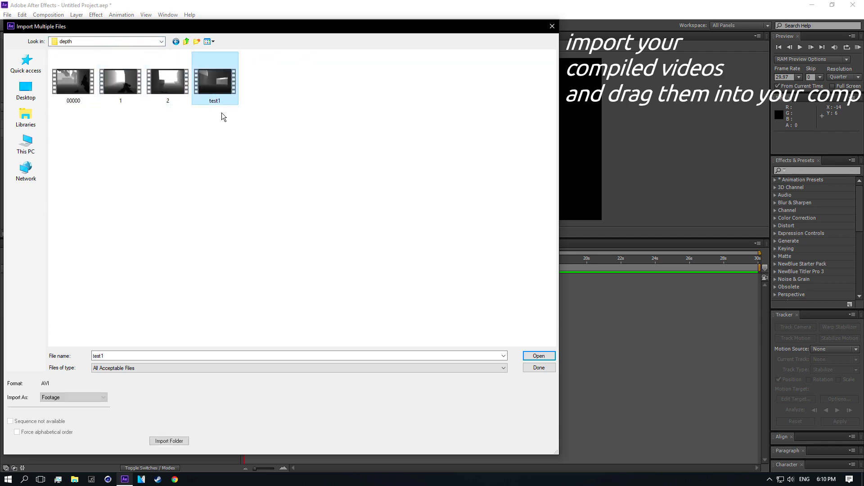
{"action": "left_click", "coordinate": [539, 355]}
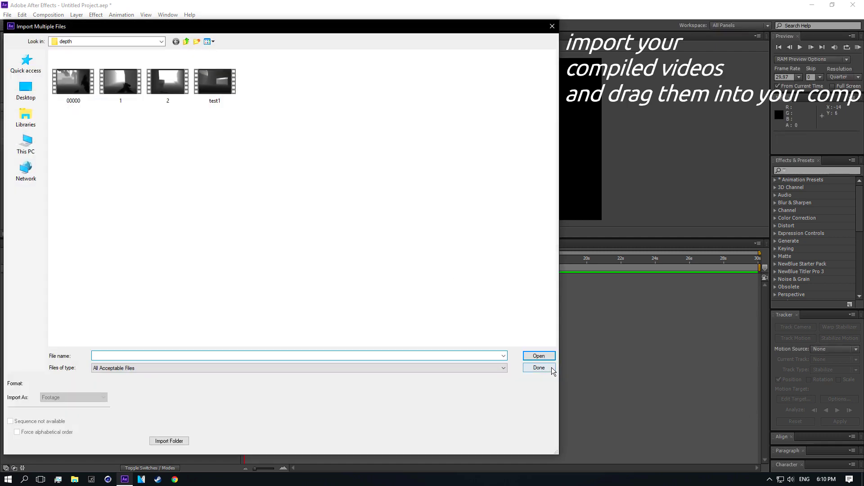
{"action": "left_click", "coordinate": [535, 366]}
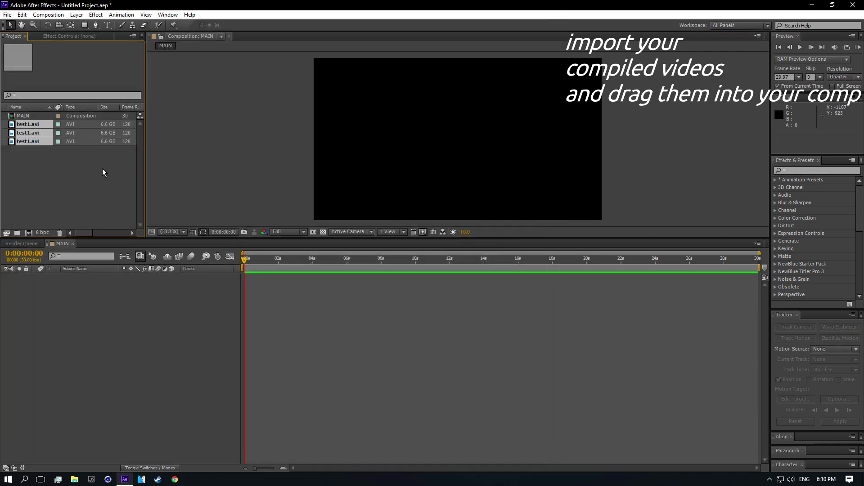
- Drag the three test1.avi clips into the MAIN timeline as layers
{"action": "left_click_drag", "start_coordinate": [28, 141], "coordinate": [52, 306]}
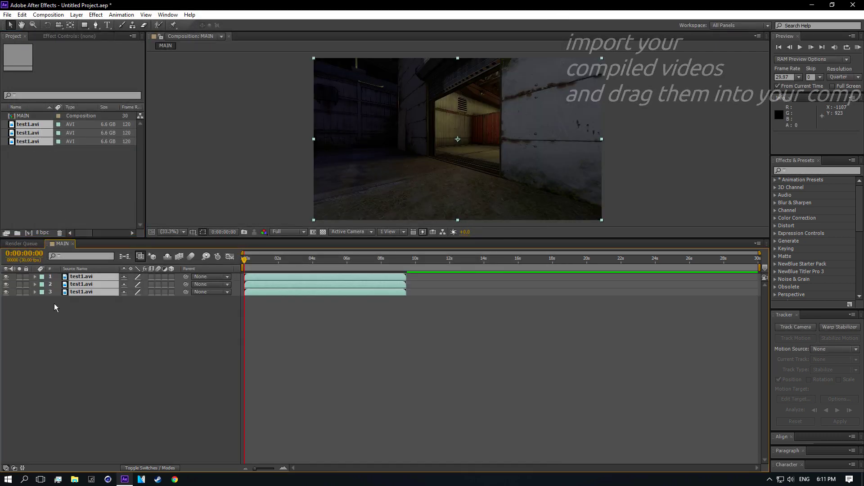
{"action": "left_click", "coordinate": [87, 308]}
{"action": "right_click", "coordinate": [90, 301]}
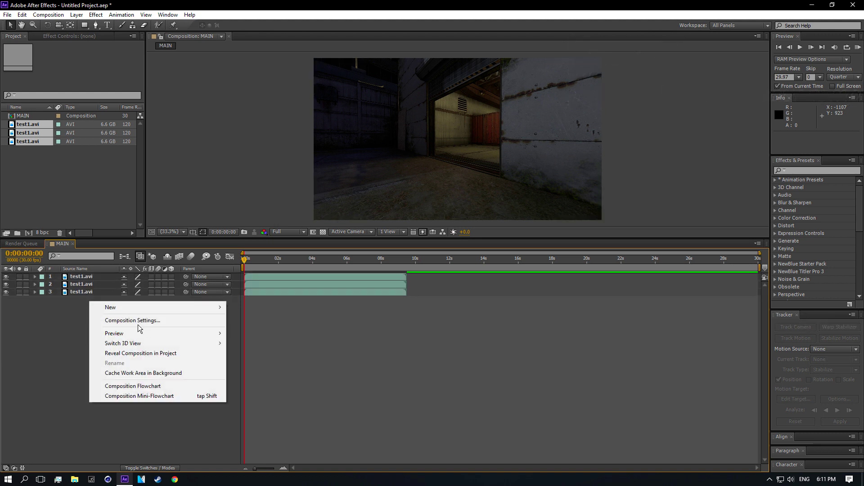
- Add a new adjustment layer and rename it doflayer
{"action": "mouse_move", "coordinate": [193, 309]}
{"action": "left_click", "coordinate": [270, 380]}
{"action": "key", "text": "Return"}
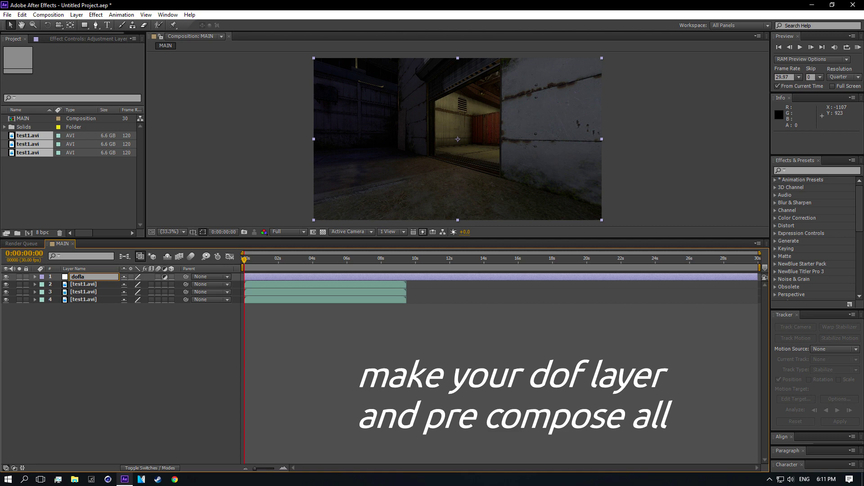
{"action": "type", "text": "yer"}
{"action": "key", "text": "Return"}
- Pre-compose doflayer and the three clip layers into a new composition called particles
{"action": "left_click", "coordinate": [81, 285], "text": "ctrl"}
{"action": "left_click", "coordinate": [81, 291], "text": "ctrl"}
{"action": "left_click", "coordinate": [81, 299], "text": "ctrl"}
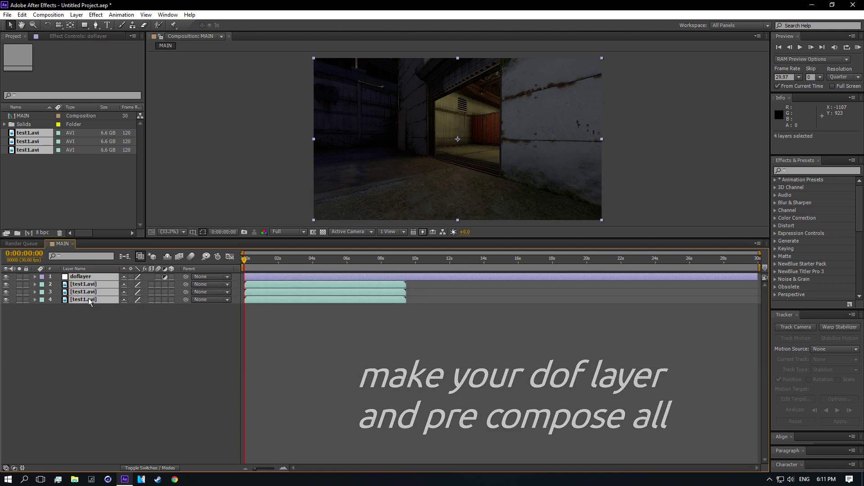
{"action": "right_click", "coordinate": [89, 299]}
{"action": "left_click", "coordinate": [162, 400]}
{"action": "type", "text": "particles"}
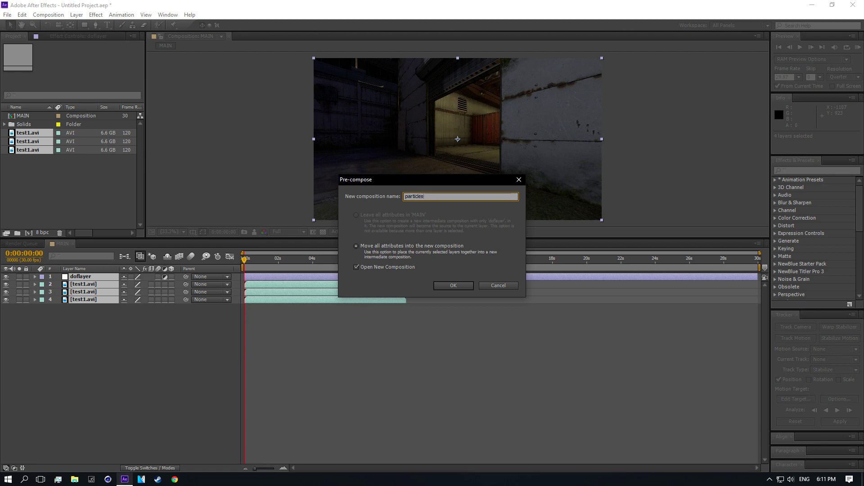
{"action": "key", "text": "Return"}
{"action": "right_click", "coordinate": [90, 311]}
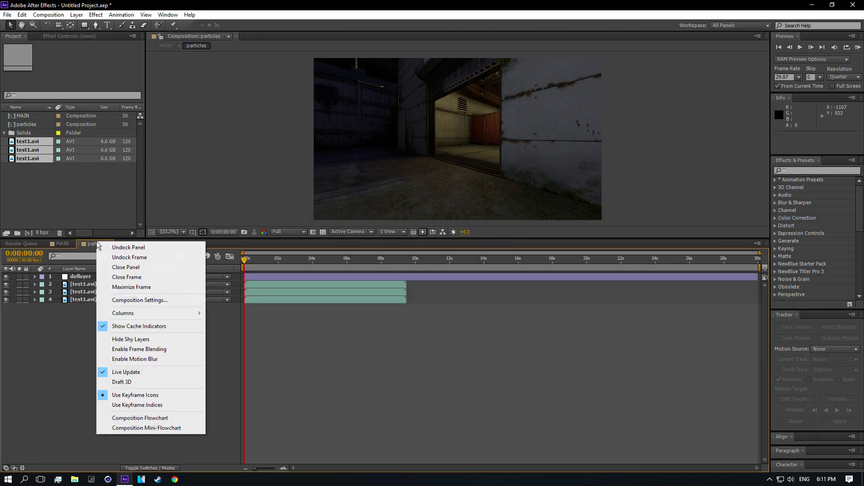
- Move the second layer to the bottom of the layer stack
{"action": "left_click", "coordinate": [82, 325]}
{"action": "left_click", "coordinate": [89, 285]}
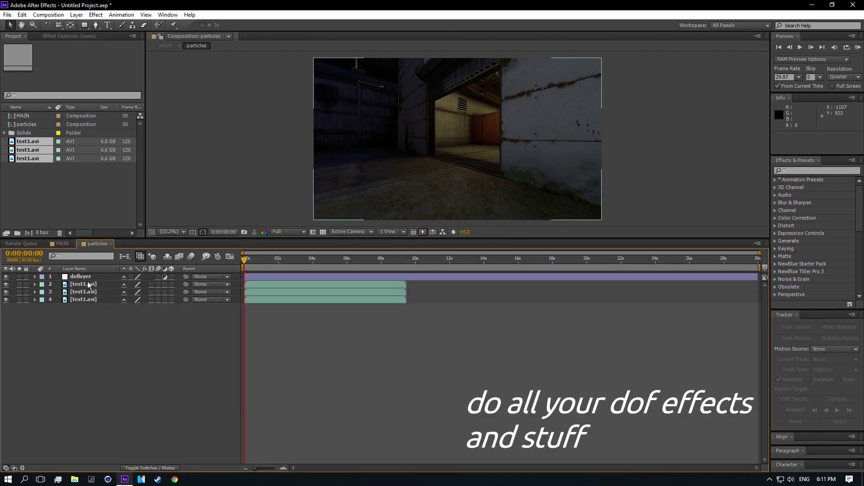
{"action": "left_click_drag", "start_coordinate": [79, 286], "coordinate": [77, 310]}
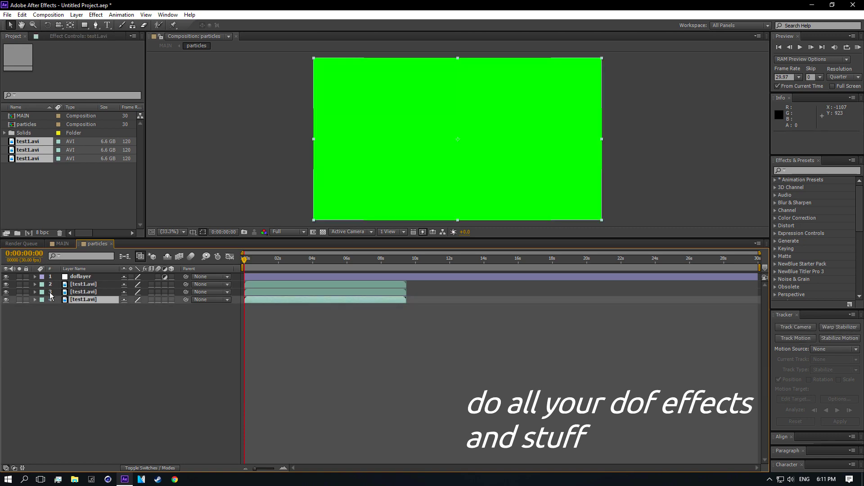
{"action": "left_click", "coordinate": [77, 284]}
- Search the effects for keylight and '3d ca', then apply 3D Camera Tracker to the bottom test1.avi layer
{"action": "left_click", "coordinate": [837, 170]}
{"action": "type", "text": "keylight"}
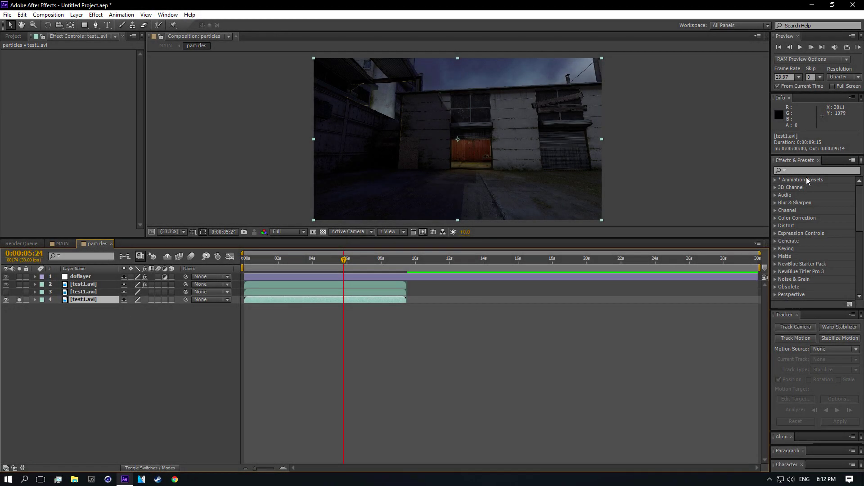
{"action": "left_click", "coordinate": [813, 171]}
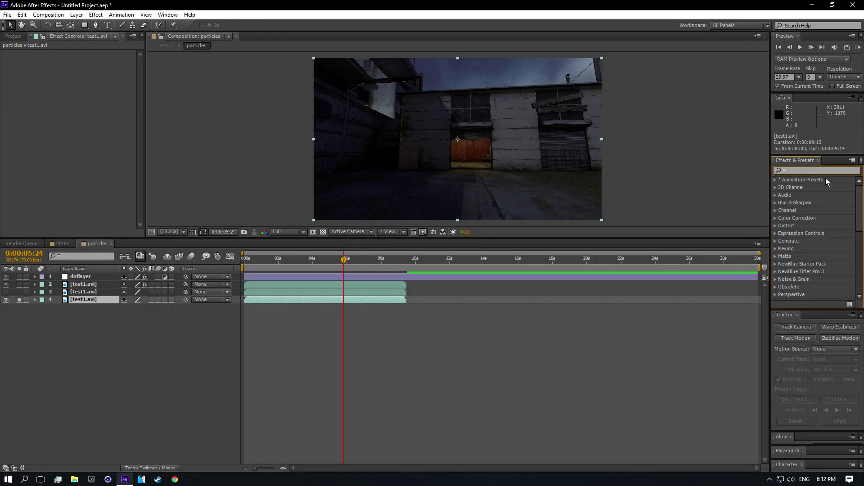
{"action": "type", "text": "3d"}
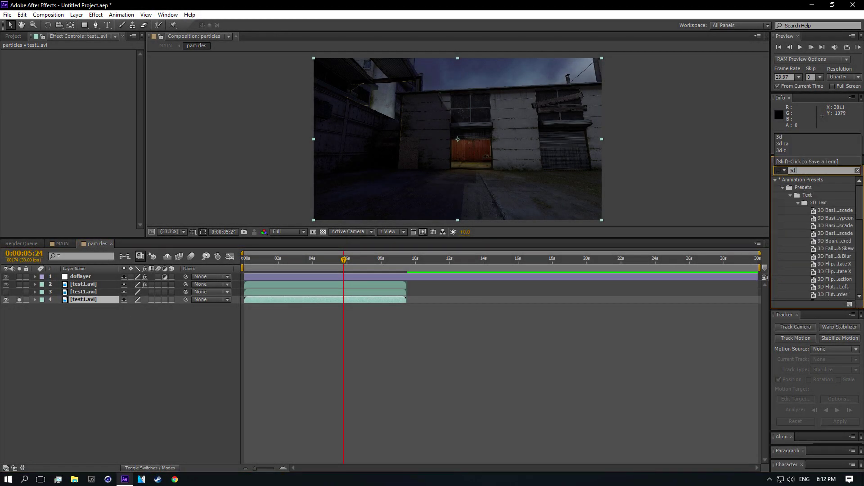
{"action": "type", "text": " ca"}
{"action": "left_click_drag", "start_coordinate": [816, 187], "coordinate": [90, 300]}
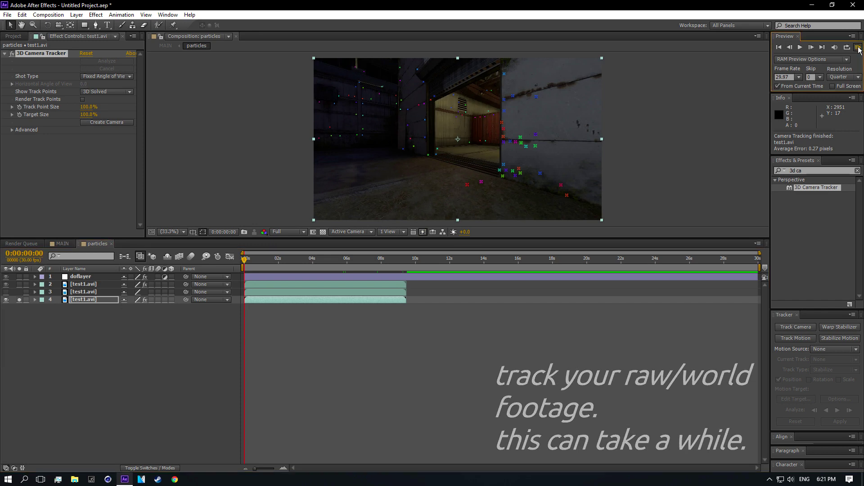
- Create a solid and camera from a track point above the doorway, then delete Track Solid 1
{"action": "left_click", "coordinate": [859, 47]}
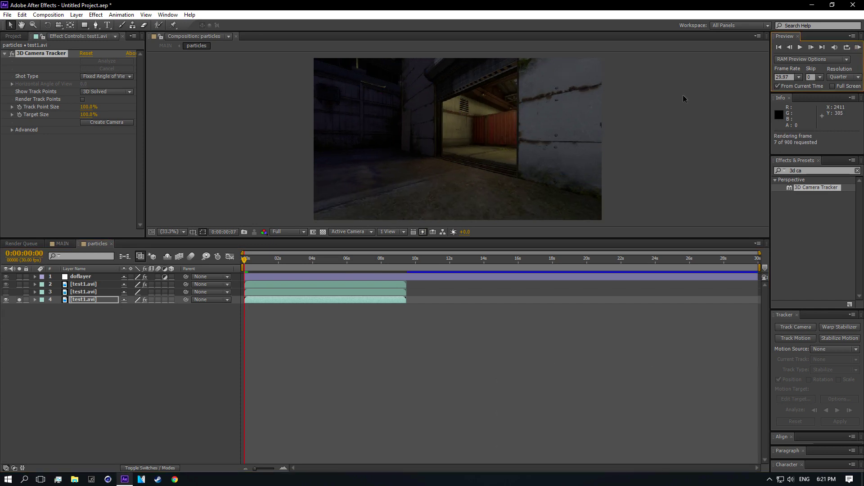
{"action": "mouse_move", "coordinate": [247, 259]}
{"action": "left_mouse_down"}
{"action": "mouse_move", "coordinate": [355, 243]}
{"action": "mouse_move", "coordinate": [254, 262]}
{"action": "left_mouse_up"}
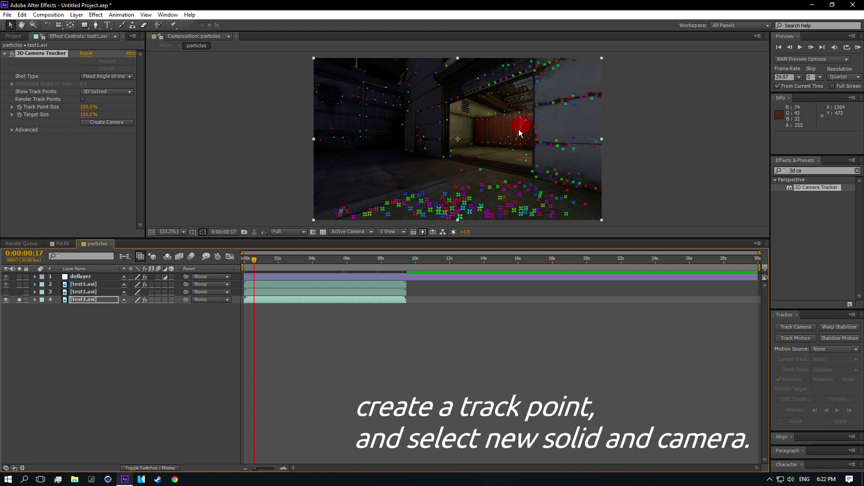
{"action": "right_click", "coordinate": [486, 82]}
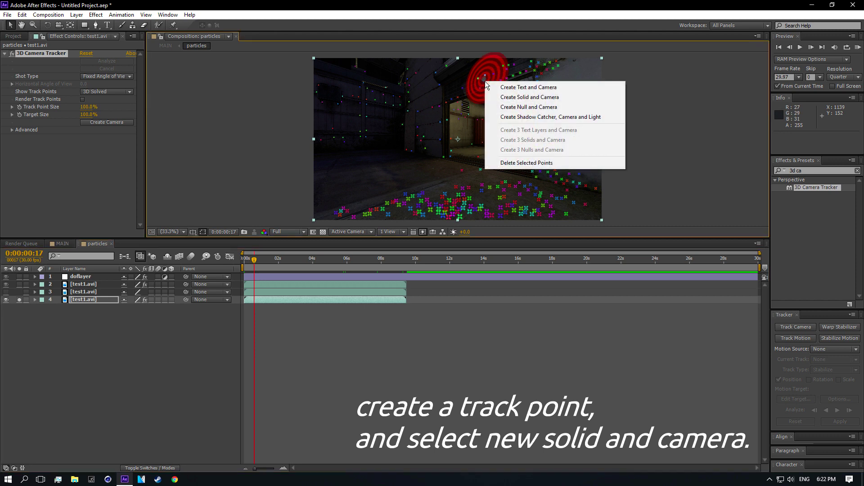
{"action": "left_click", "coordinate": [510, 98]}
{"action": "left_click", "coordinate": [84, 278]}
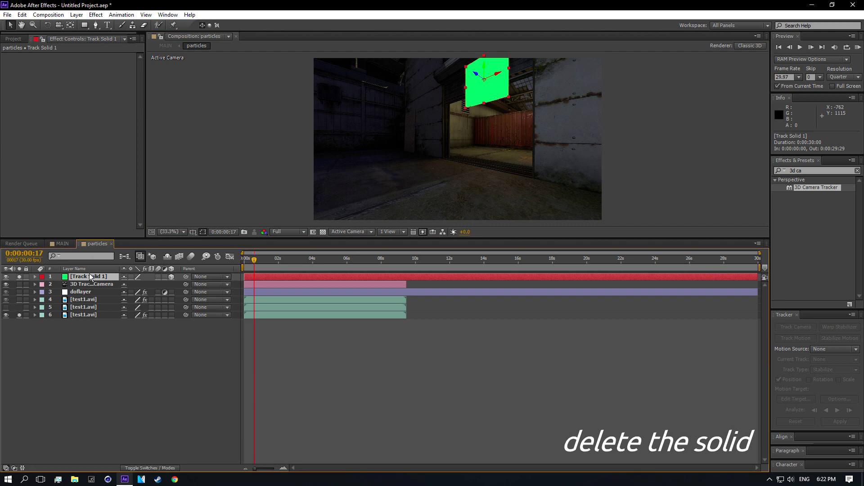
{"action": "key", "text": "Delete"}
- Add a null object layer named movement
{"action": "right_click", "coordinate": [78, 324]}
{"action": "mouse_move", "coordinate": [123, 329]}
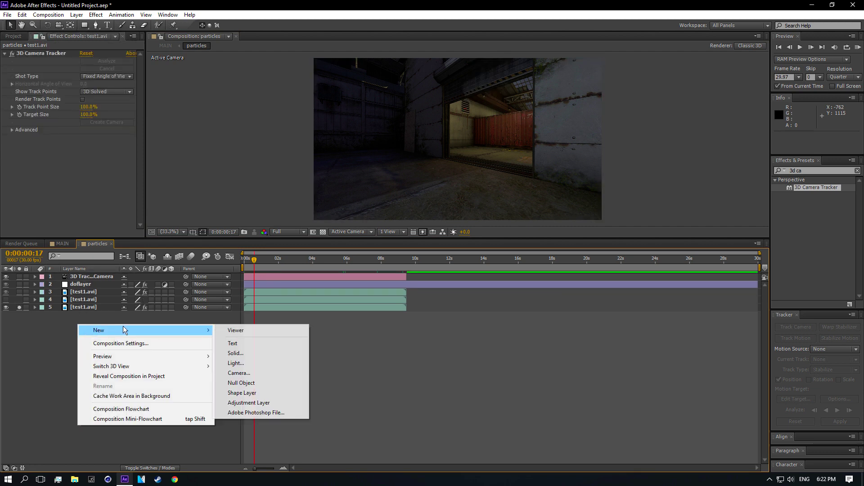
{"action": "left_click", "coordinate": [249, 383]}
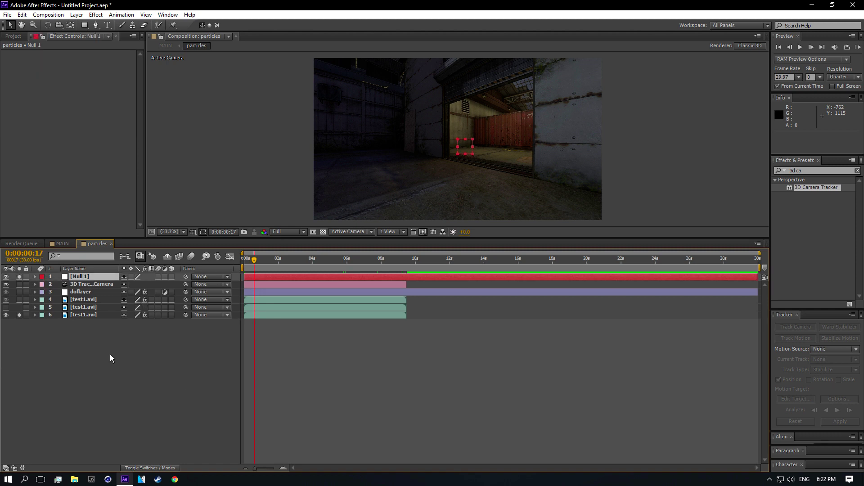
{"action": "key", "text": "Return"}
{"action": "type", "text": "movement"}
{"action": "key", "text": "Return"}
- Add a spot light named Emitter, accepting the warning
{"action": "right_click", "coordinate": [120, 347]}
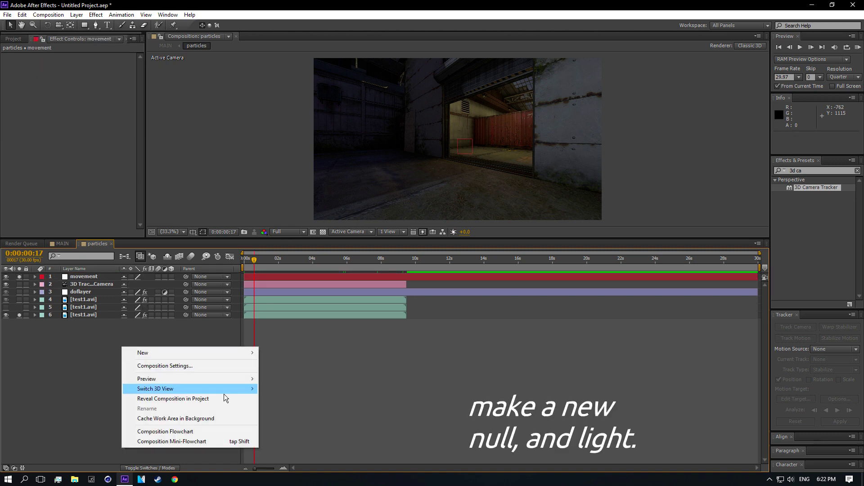
{"action": "mouse_move", "coordinate": [239, 352]}
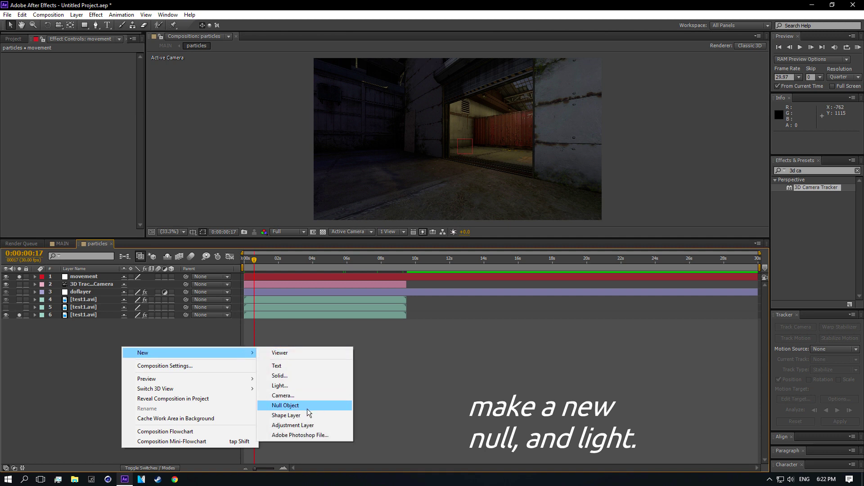
{"action": "left_click", "coordinate": [285, 386]}
{"action": "type", "text": "Emitter"}
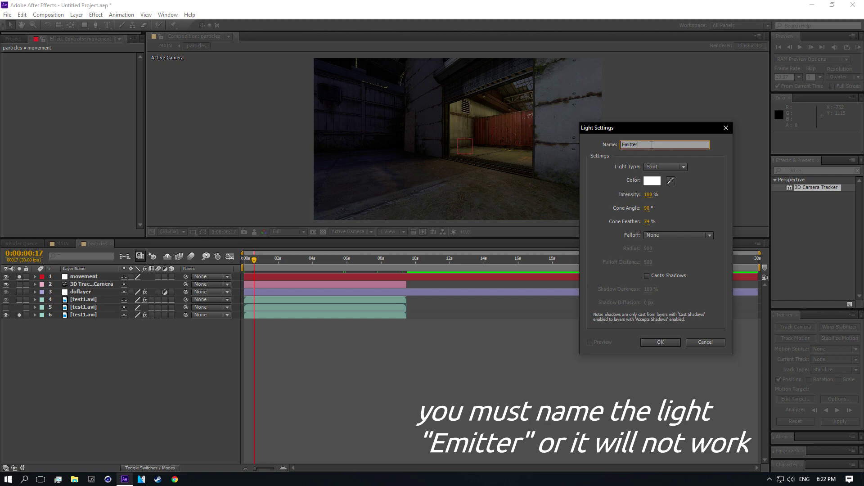
{"action": "left_click", "coordinate": [671, 347]}
{"action": "left_click", "coordinate": [490, 272]}
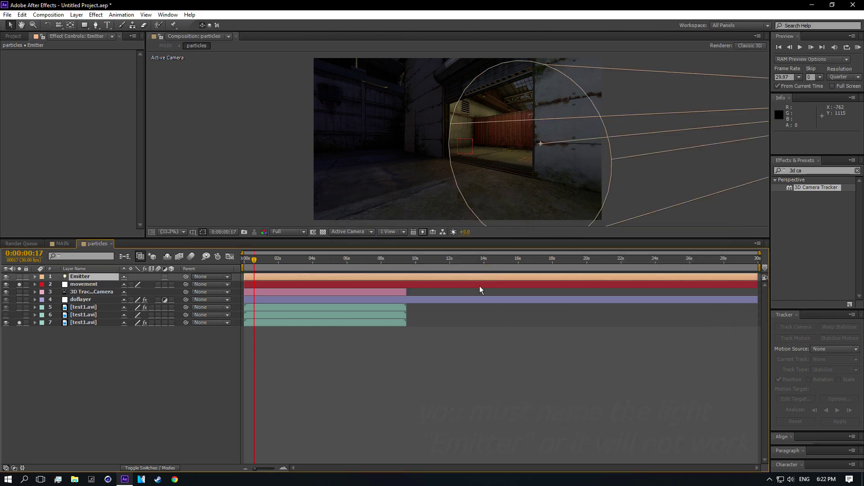
- Make the movement null a 3D layer
{"action": "left_click_drag", "start_coordinate": [241, 260], "coordinate": [259, 263]}
{"action": "left_click", "coordinate": [85, 284]}
{"action": "left_click", "coordinate": [171, 284]}
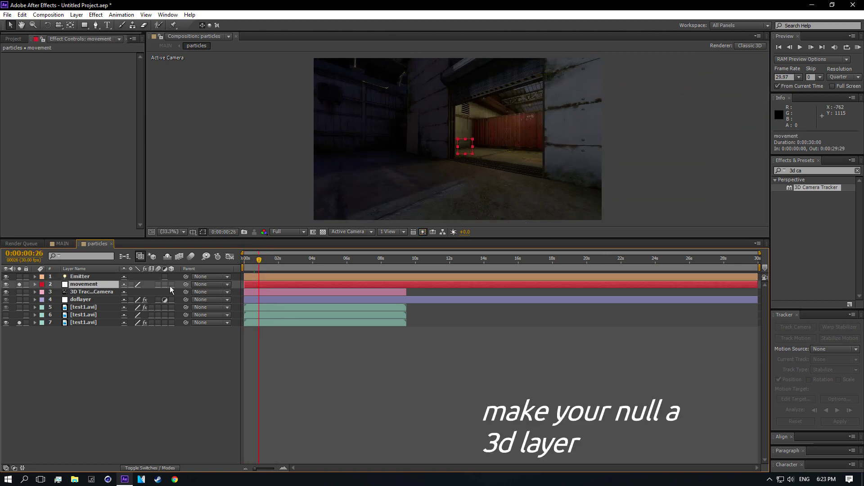
- Drag the Emitter light down beside the null and adjust its depth, with the view fit to the footage
{"action": "left_click_drag", "start_coordinate": [250, 267], "coordinate": [242, 264]}
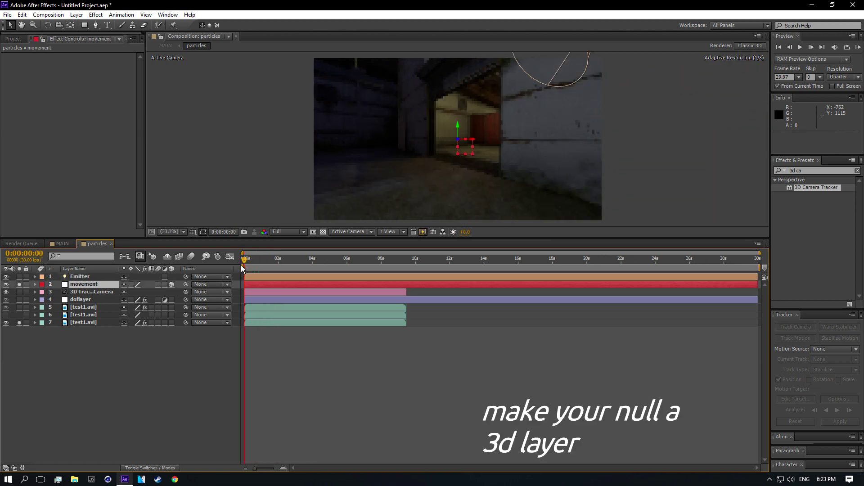
{"action": "scroll", "coordinate": [590, 108], "scroll_direction": "down", "scroll_amount": 8}
{"action": "scroll", "coordinate": [589, 109], "scroll_direction": "up", "scroll_amount": 7}
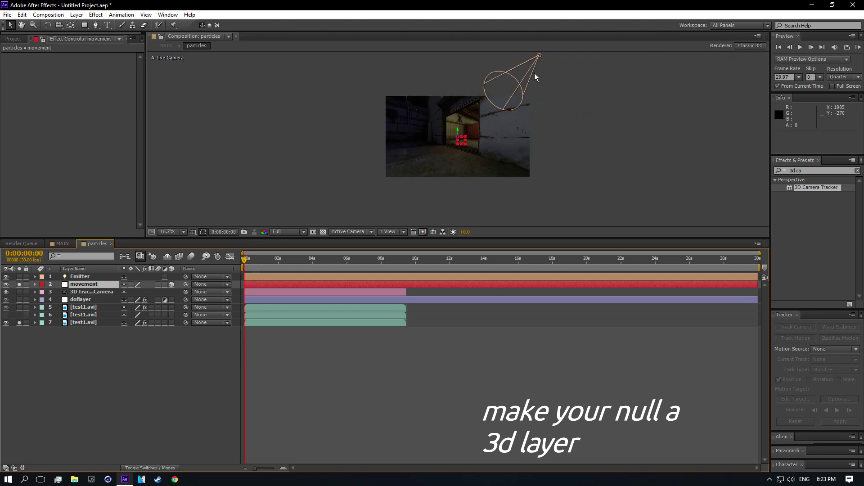
{"action": "left_click", "coordinate": [530, 68]}
{"action": "left_click_drag", "start_coordinate": [527, 68], "coordinate": [490, 93]}
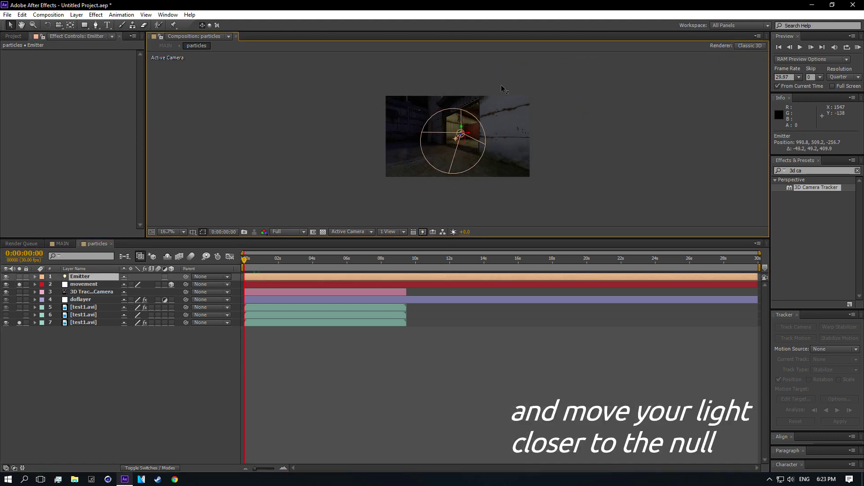
{"action": "key", "text": "period"}
{"action": "key", "text": "period"}
{"action": "left_click", "coordinate": [171, 232]}
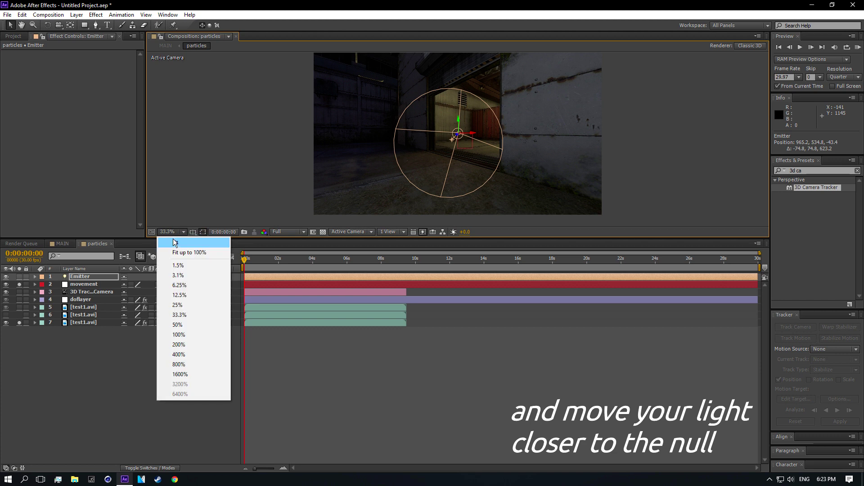
{"action": "left_click", "coordinate": [185, 252]}
{"action": "left_click", "coordinate": [262, 259]}
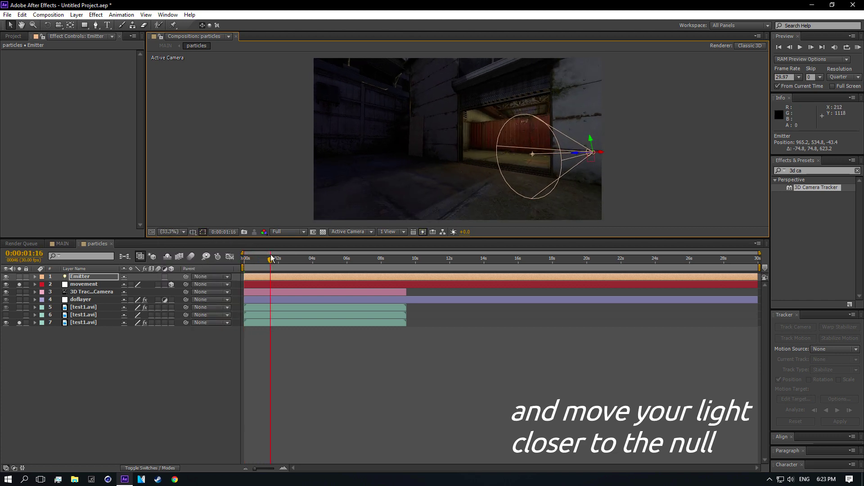
{"action": "left_click_drag", "start_coordinate": [265, 259], "coordinate": [261, 258]}
{"action": "left_click_drag", "start_coordinate": [561, 152], "coordinate": [551, 152]}
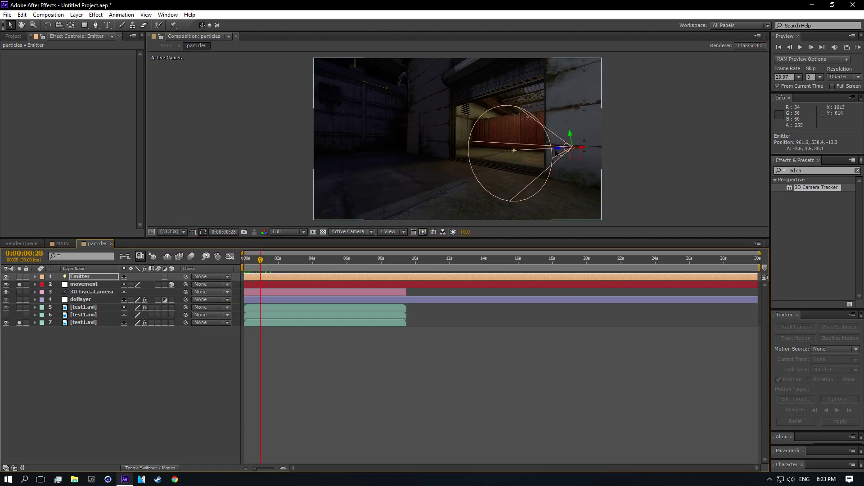
{"action": "left_click_drag", "start_coordinate": [260, 259], "coordinate": [278, 260]}
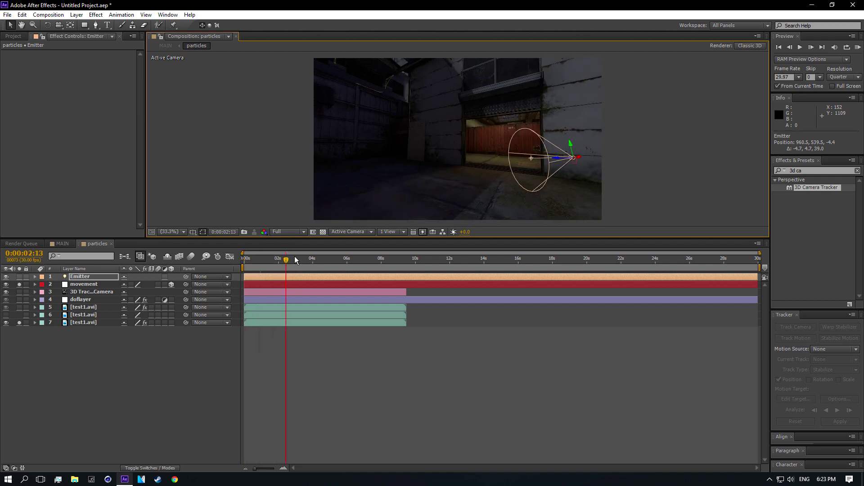
{"action": "left_click", "coordinate": [86, 284]}
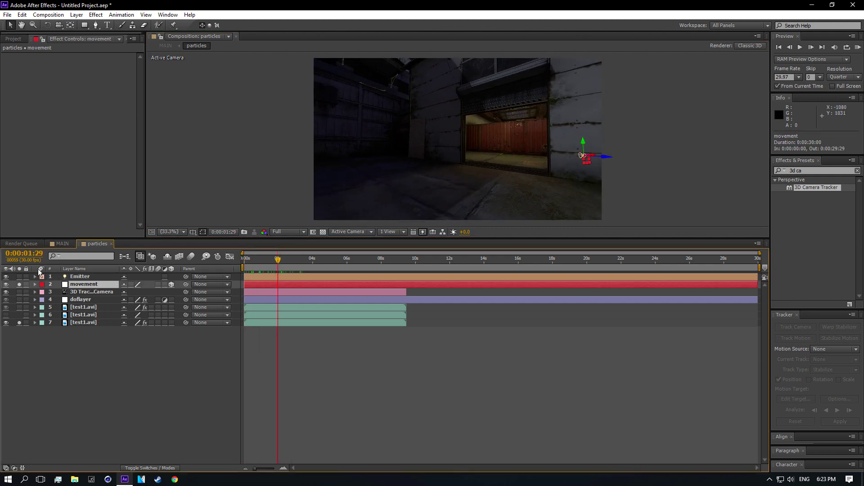
- Try moving the null in depth, undo it, and parent the Emitter light to movement
{"action": "left_click_drag", "start_coordinate": [607, 163], "coordinate": [587, 159]}
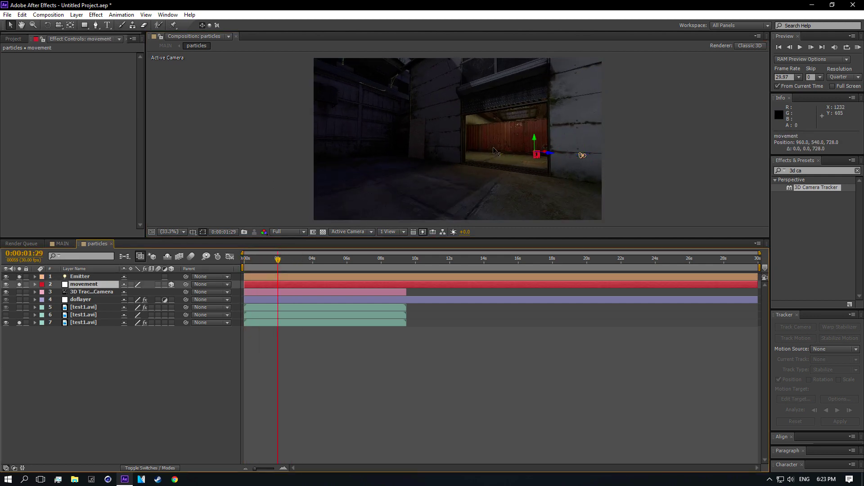
{"action": "left_click_drag", "start_coordinate": [495, 151], "coordinate": [532, 136]}
{"action": "key", "text": "ctrl+z"}
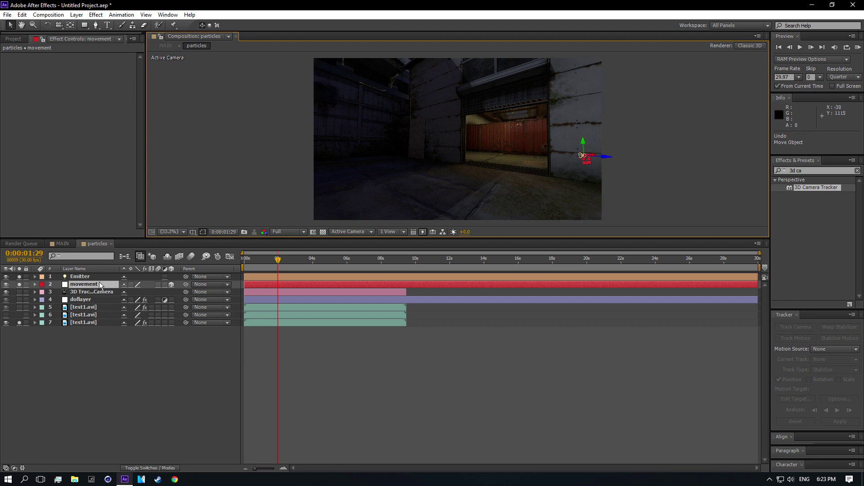
{"action": "left_click", "coordinate": [210, 277]}
{"action": "left_click", "coordinate": [219, 311]}
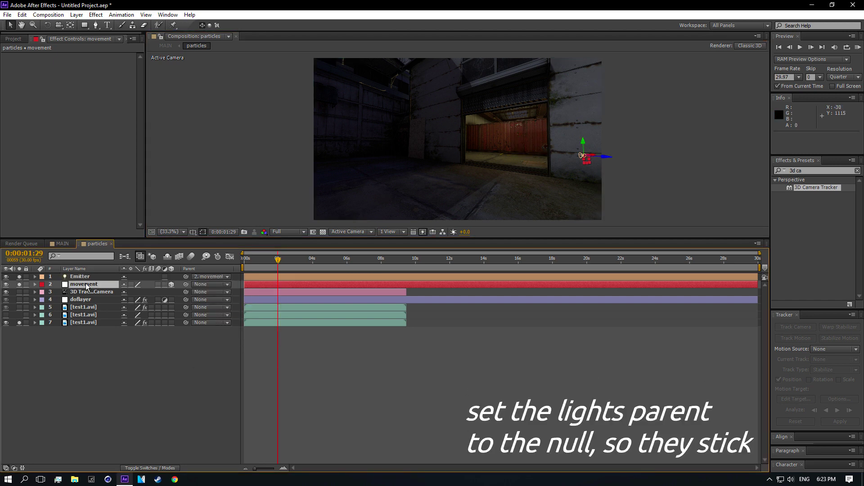
- Move the movement null deeper into the doorway, to about 2471.4, 234.0, 2602.6
{"action": "left_click", "coordinate": [86, 285]}
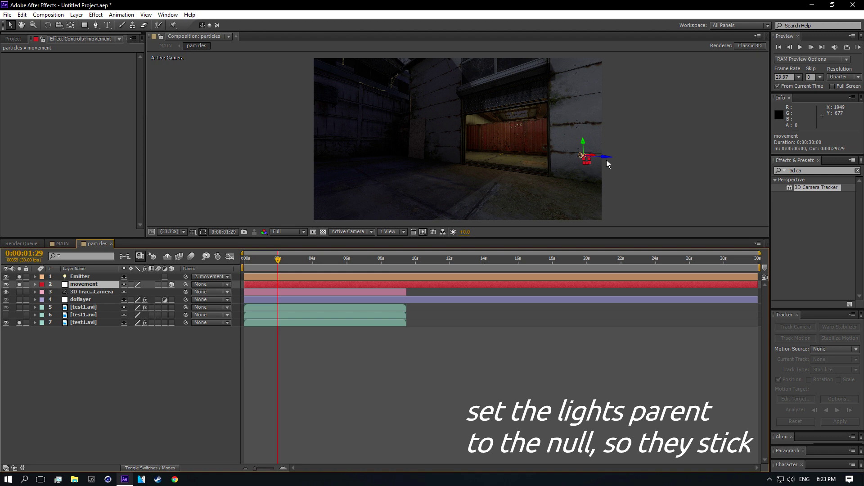
{"action": "left_click_drag", "start_coordinate": [597, 159], "coordinate": [514, 140]}
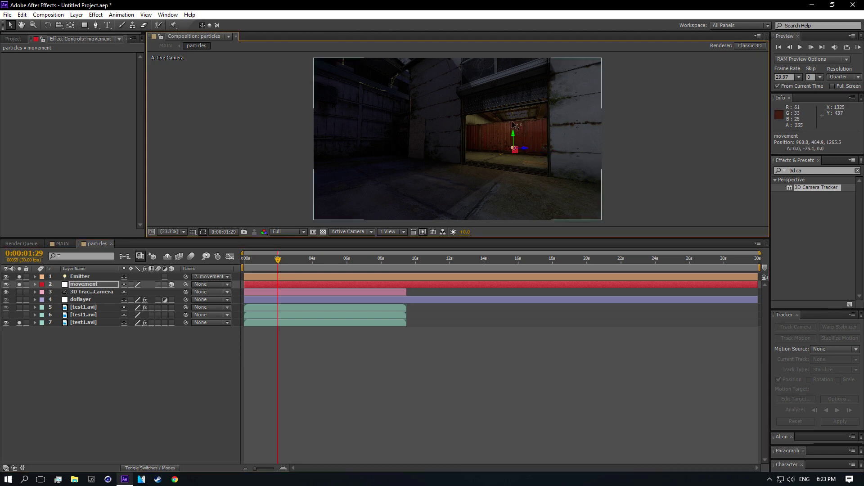
{"action": "left_click_drag", "start_coordinate": [264, 260], "coordinate": [260, 247]}
{"action": "mouse_move", "coordinate": [504, 128]}
{"action": "left_mouse_down"}
{"action": "mouse_move", "coordinate": [516, 129]}
{"action": "mouse_move", "coordinate": [509, 133]}
{"action": "left_mouse_up"}
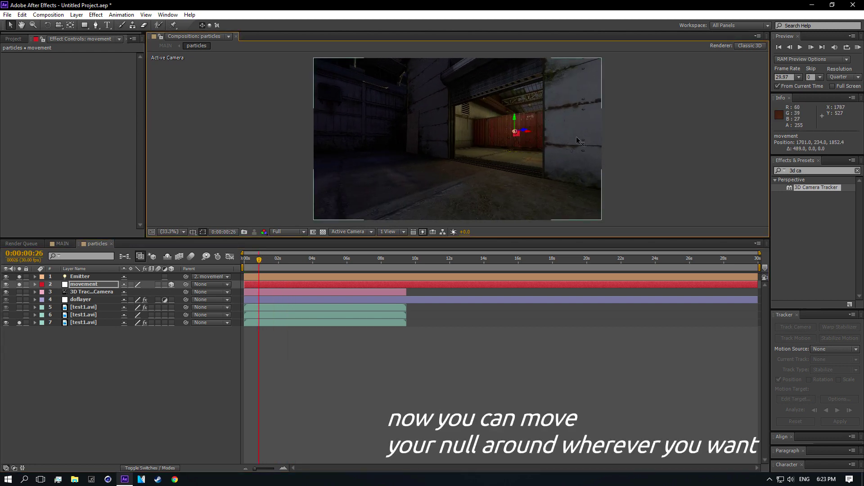
{"action": "left_click", "coordinate": [510, 139]}
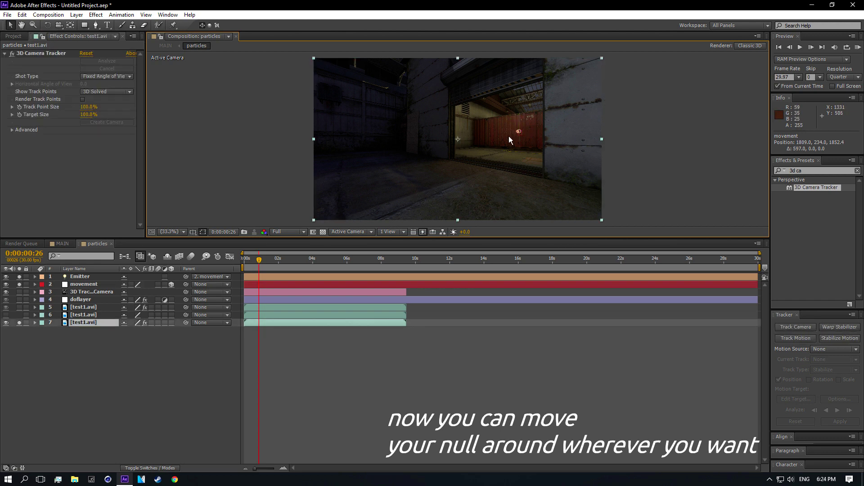
{"action": "left_click", "coordinate": [83, 284]}
{"action": "left_click_drag", "start_coordinate": [512, 133], "coordinate": [539, 136]}
{"action": "mouse_move", "coordinate": [260, 258]}
{"action": "left_mouse_down"}
{"action": "mouse_move", "coordinate": [322, 259]}
{"action": "mouse_move", "coordinate": [245, 265]}
{"action": "left_mouse_up"}
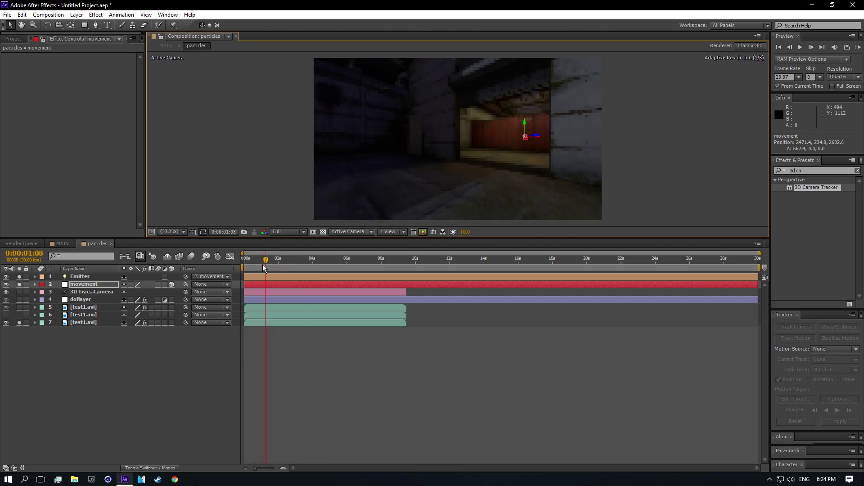
- Preview the composition, then deselect layers and open the timeline's new-layer menu
{"action": "key", "text": "space"}
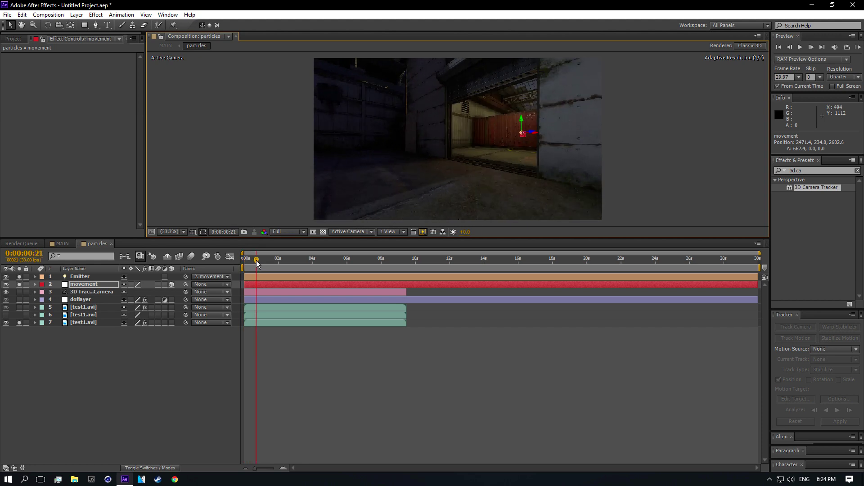
{"action": "left_click", "coordinate": [74, 276]}
{"action": "right_click", "coordinate": [89, 336]}
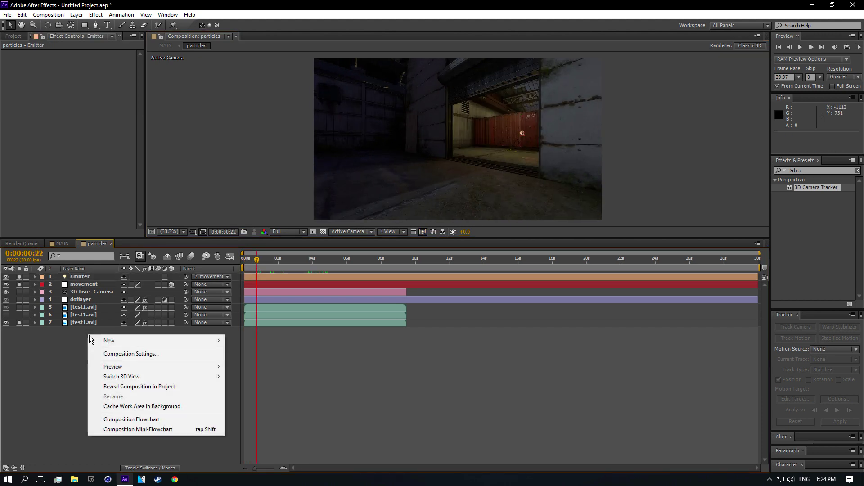
- Create a bright cyan 1920×1080 solid named PARTICLES
{"action": "mouse_move", "coordinate": [198, 341]}
{"action": "left_click", "coordinate": [260, 365]}
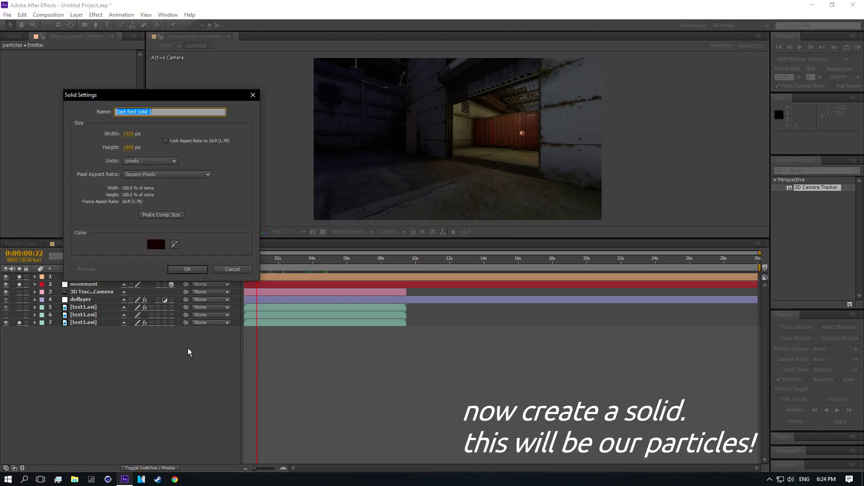
{"action": "type", "text": "PARTICLES"}
{"action": "left_click", "coordinate": [153, 245]}
{"action": "mouse_move", "coordinate": [233, 276]}
{"action": "left_mouse_down"}
{"action": "mouse_move", "coordinate": [236, 290]}
{"action": "mouse_move", "coordinate": [234, 252]}
{"action": "left_mouse_up"}
{"action": "left_click", "coordinate": [196, 236]}
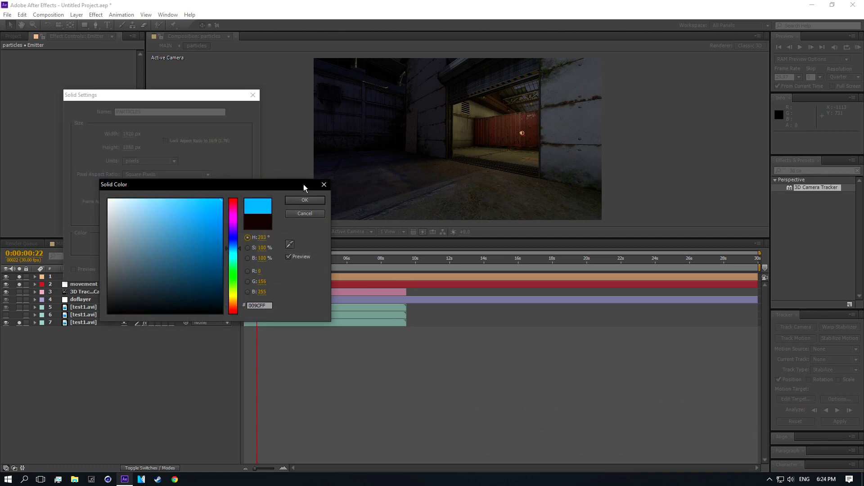
{"action": "left_click", "coordinate": [305, 200]}
{"action": "left_click", "coordinate": [182, 270]}
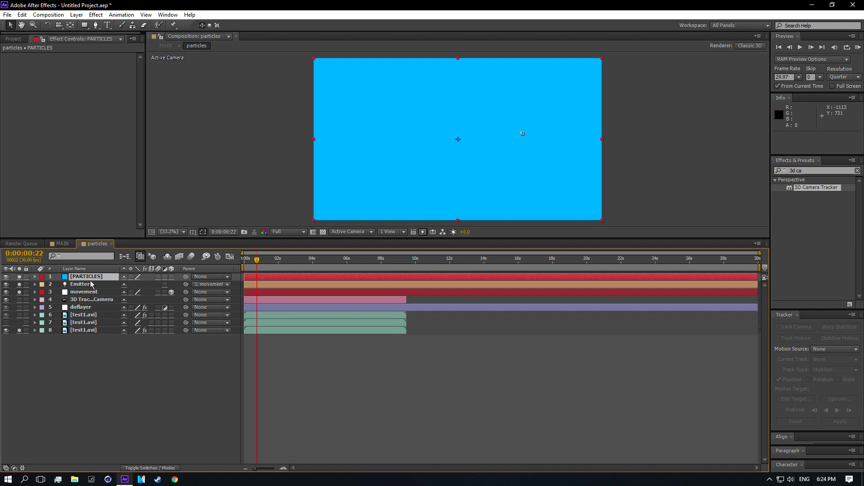
- Apply Trapcode Particular to the PARTICLES solid
{"action": "right_click", "coordinate": [88, 280]}
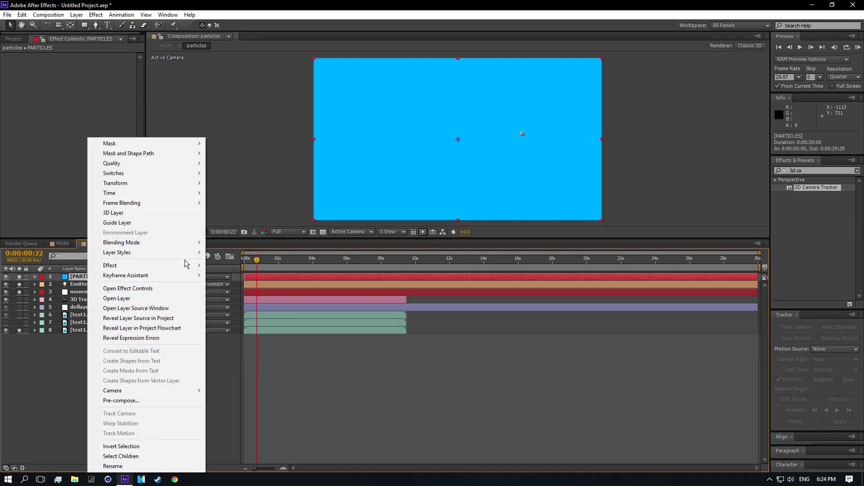
{"action": "mouse_move", "coordinate": [187, 266]}
{"action": "mouse_move", "coordinate": [298, 460]}
{"action": "left_click", "coordinate": [374, 420]}
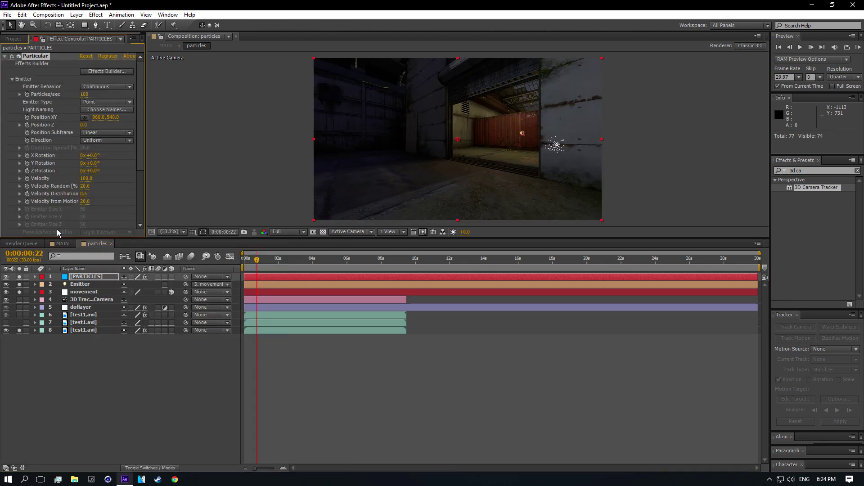
- Keep the emitter behaviour Continuous and set the Particular emitter type to Light(s)
{"action": "mouse_move", "coordinate": [247, 260]}
{"action": "left_mouse_down"}
{"action": "mouse_move", "coordinate": [271, 267]}
{"action": "mouse_move", "coordinate": [243, 265]}
{"action": "left_mouse_up"}
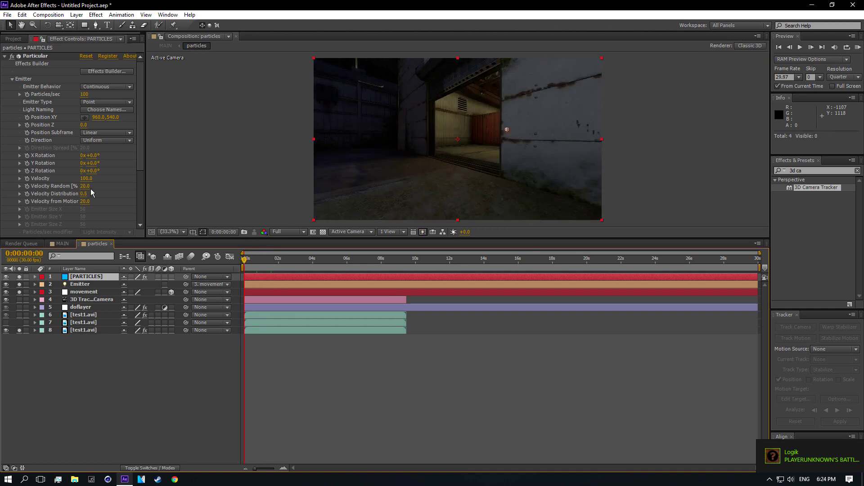
{"action": "left_click", "coordinate": [95, 86]}
{"action": "left_click", "coordinate": [45, 119]}
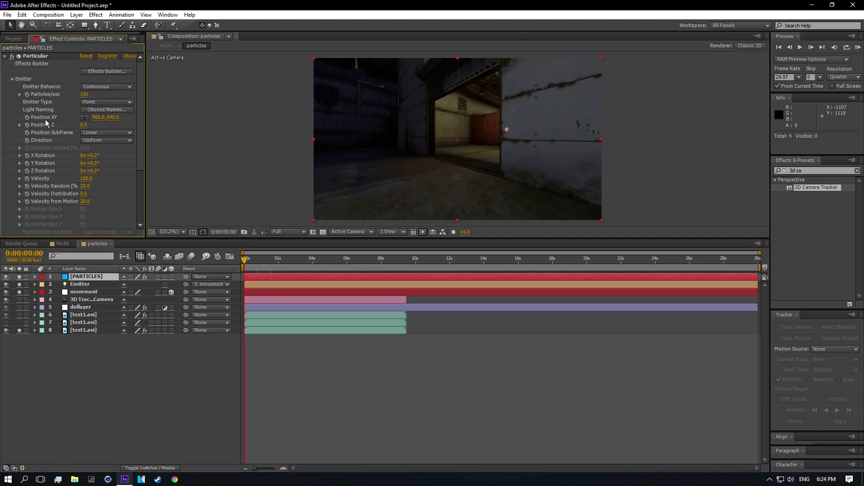
{"action": "left_click", "coordinate": [95, 102]}
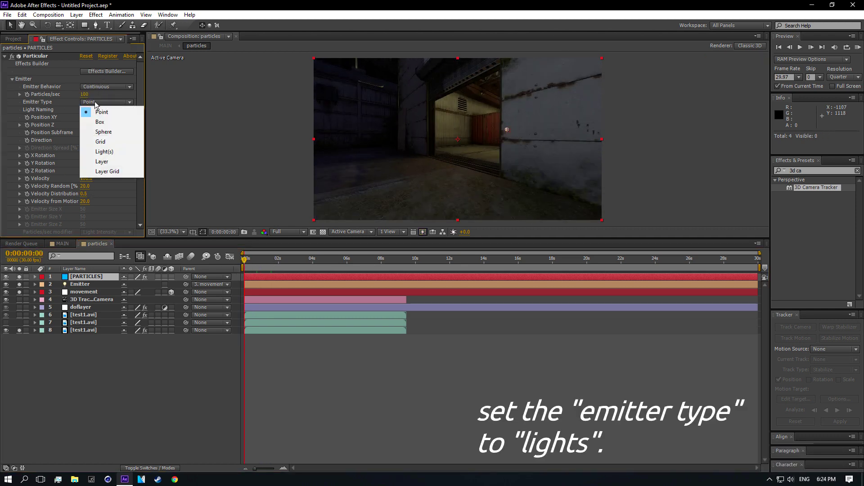
{"action": "left_click", "coordinate": [96, 148]}
{"action": "mouse_move", "coordinate": [247, 263]}
{"action": "left_mouse_down"}
{"action": "mouse_move", "coordinate": [329, 262]}
{"action": "mouse_move", "coordinate": [291, 260]}
{"action": "left_mouse_up"}
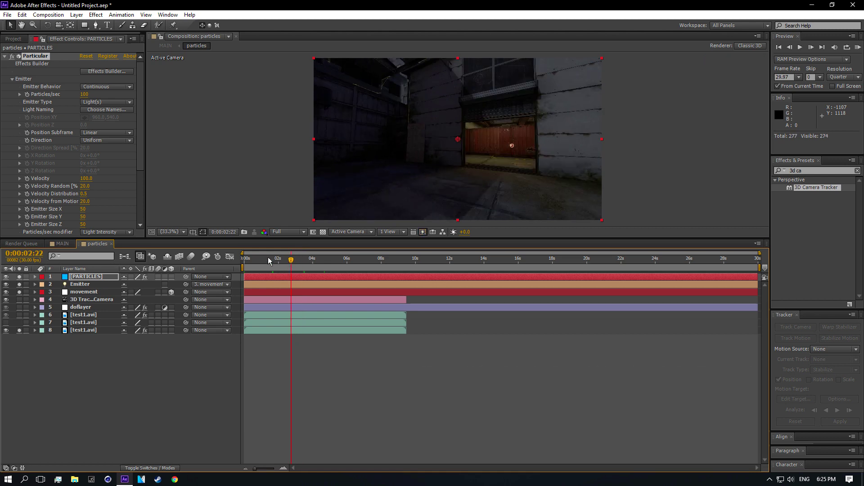
- Set Particles/sec to 1000 and Velocity to 200, previewing the result
{"action": "left_click", "coordinate": [85, 95]}
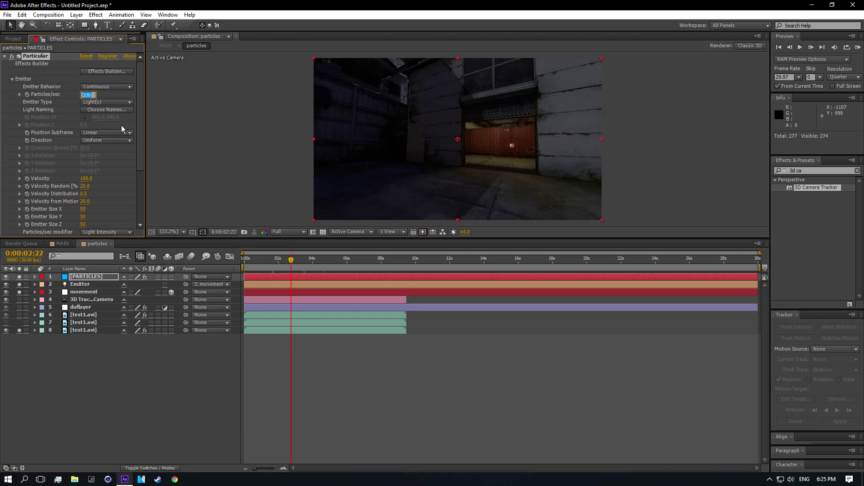
{"action": "type", "text": "000"}
{"action": "key", "text": "Return"}
{"action": "key", "text": "space"}
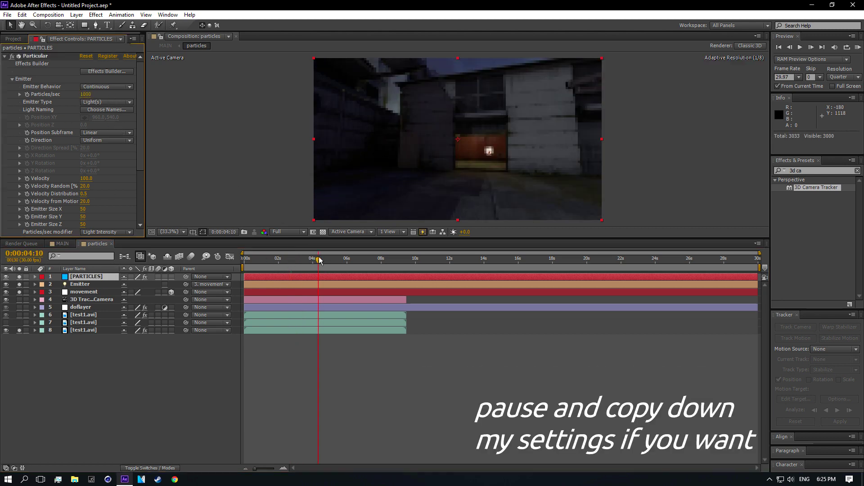
{"action": "left_click", "coordinate": [85, 179]}
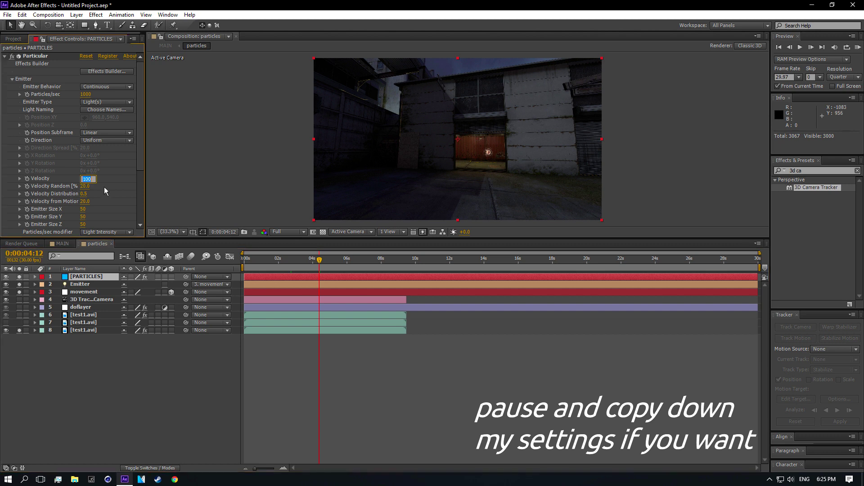
{"action": "type", "text": "200"}
{"action": "key", "text": "Return"}
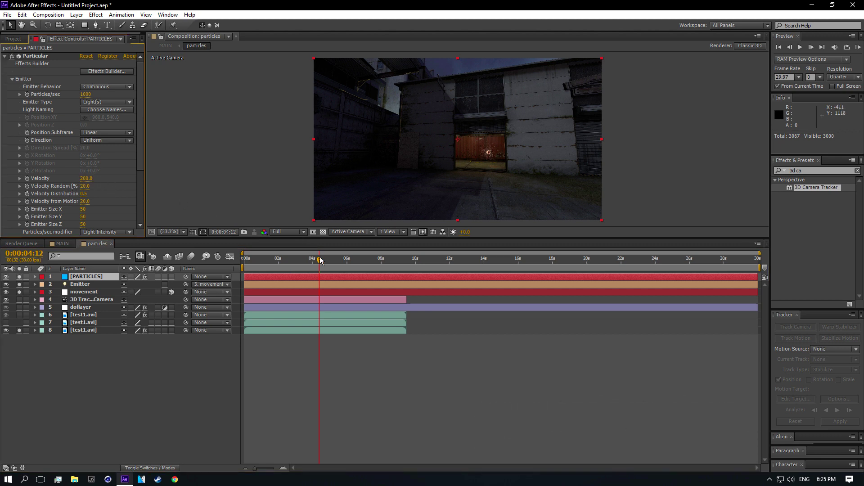
{"action": "left_click_drag", "start_coordinate": [321, 260], "coordinate": [286, 260]}
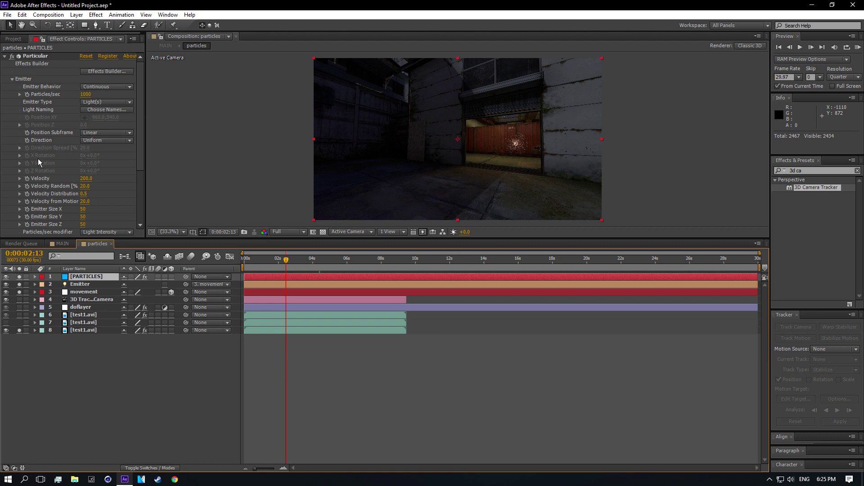
{"action": "left_click", "coordinate": [87, 289]}
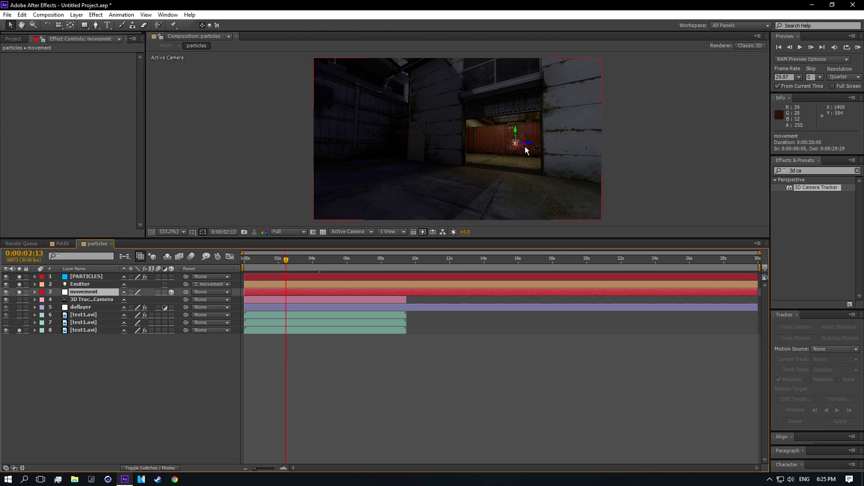
- Move the movement null so the emitter sits on the red door, then keyframe Position at 0:00:00:00
{"action": "left_click_drag", "start_coordinate": [525, 146], "coordinate": [428, 145]}
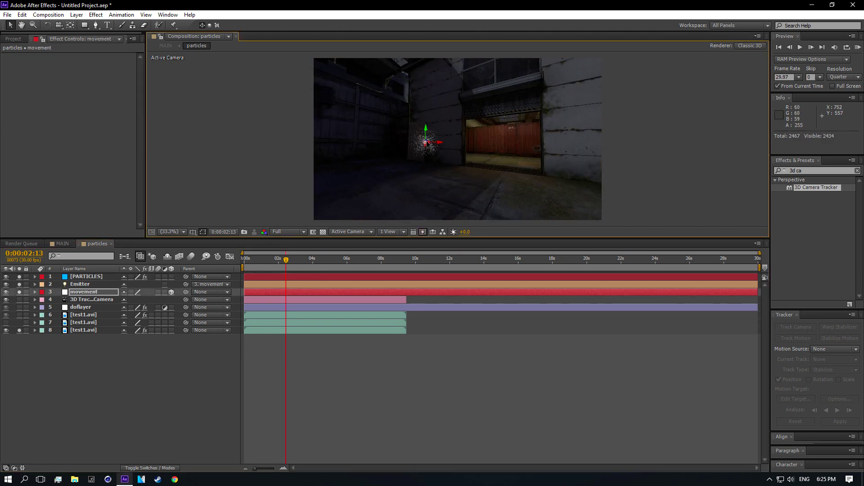
{"action": "left_click_drag", "start_coordinate": [654, 185], "coordinate": [557, 182]}
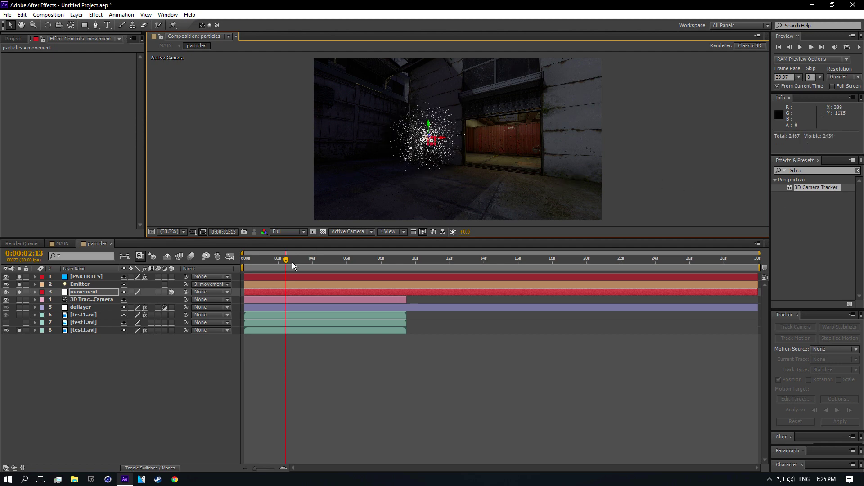
{"action": "left_click_drag", "start_coordinate": [279, 264], "coordinate": [314, 266]}
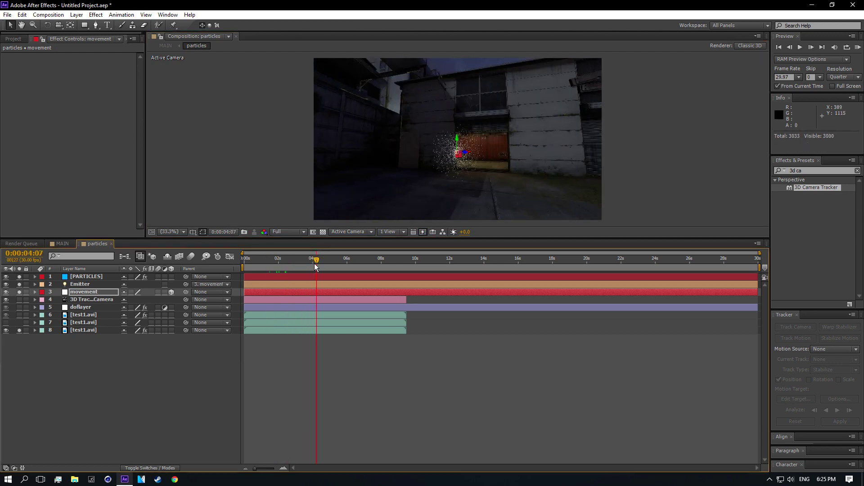
{"action": "left_click_drag", "start_coordinate": [317, 264], "coordinate": [293, 263]}
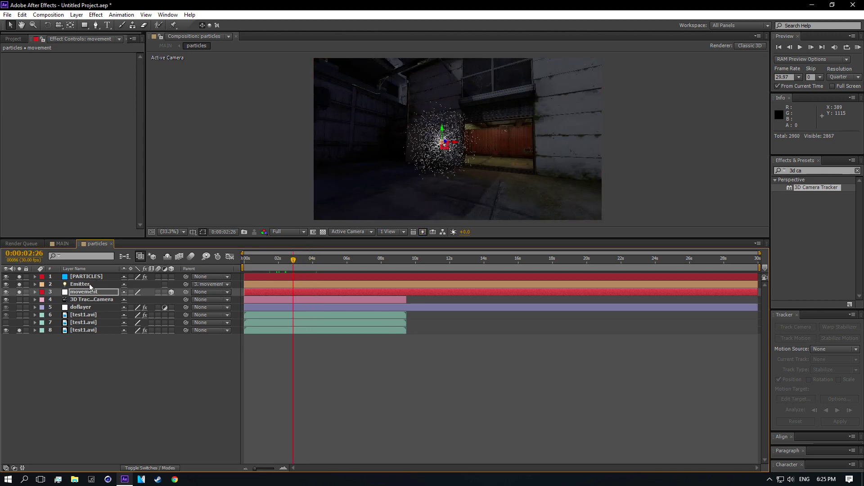
{"action": "left_click", "coordinate": [456, 147]}
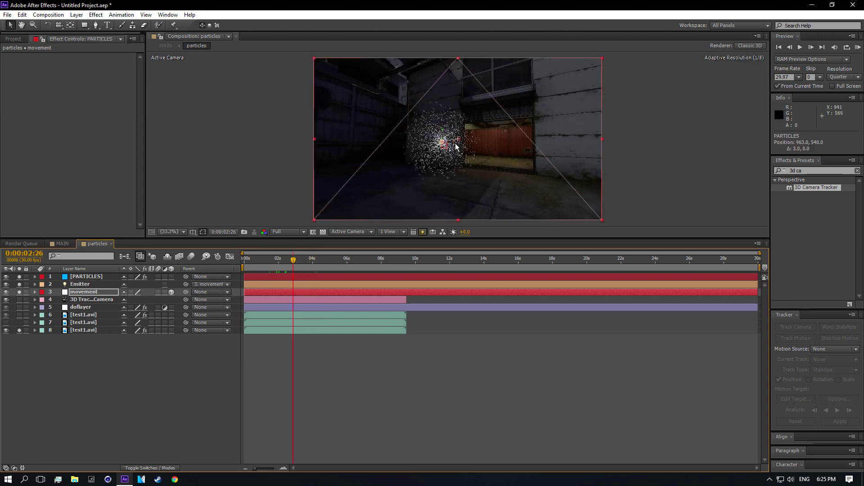
{"action": "left_click", "coordinate": [81, 293]}
{"action": "left_click_drag", "start_coordinate": [452, 141], "coordinate": [518, 151]}
{"action": "left_click_drag", "start_coordinate": [293, 260], "coordinate": [239, 263]}
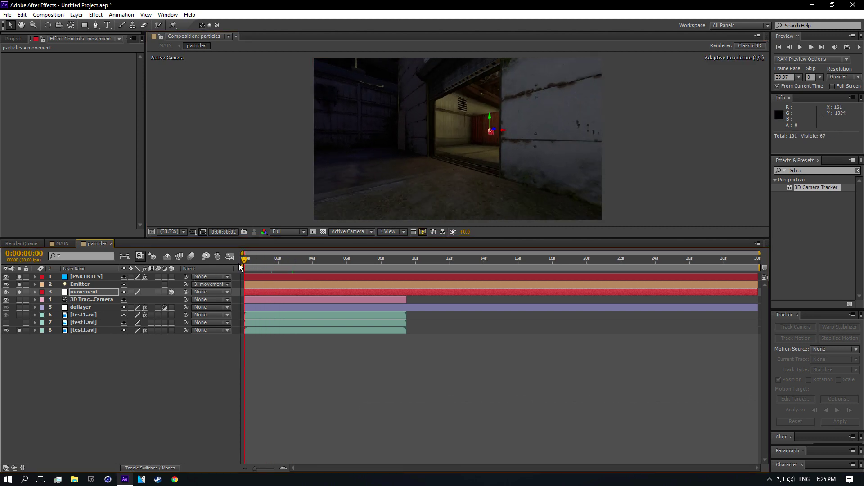
{"action": "key", "text": "alt+shift+p"}
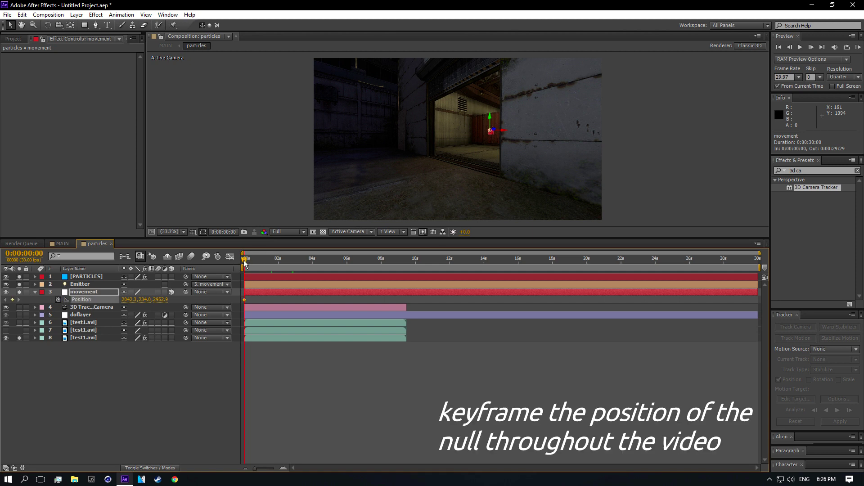
- Add Position keyframes near 3 seconds and 0:00:05:20, moving the null left, lower, then up
{"action": "left_click_drag", "start_coordinate": [266, 257], "coordinate": [293, 259]}
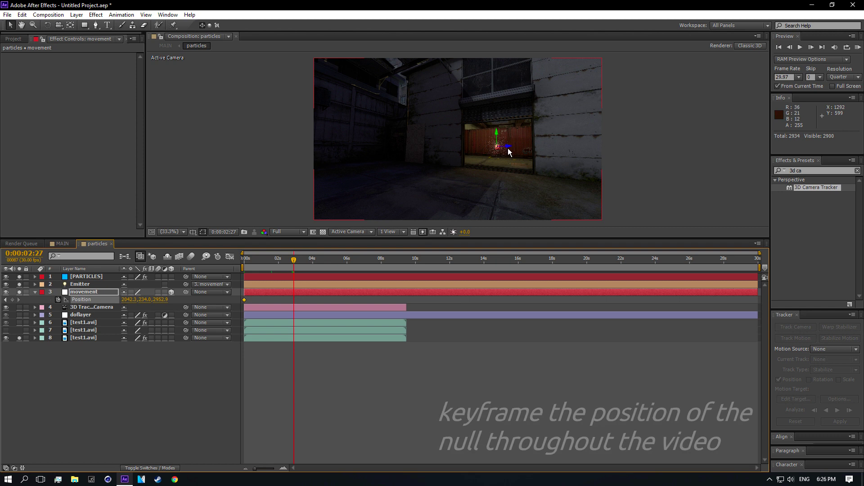
{"action": "mouse_move", "coordinate": [509, 147]}
{"action": "left_mouse_down"}
{"action": "mouse_move", "coordinate": [250, 161]}
{"action": "mouse_move", "coordinate": [268, 154]}
{"action": "left_mouse_up"}
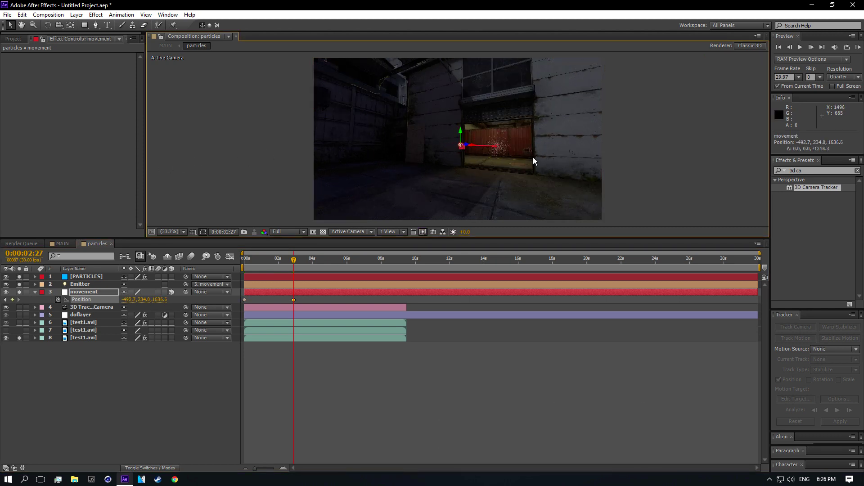
{"action": "left_click_drag", "start_coordinate": [462, 149], "coordinate": [388, 153]}
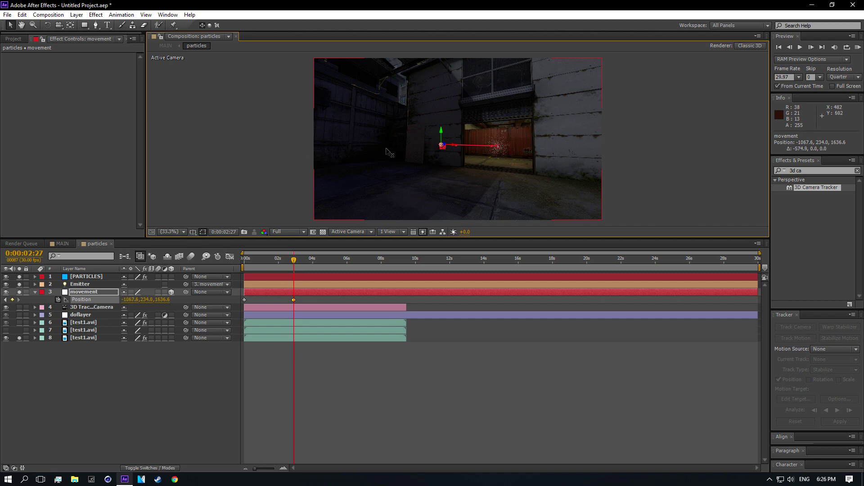
{"action": "left_click_drag", "start_coordinate": [445, 135], "coordinate": [432, 170]}
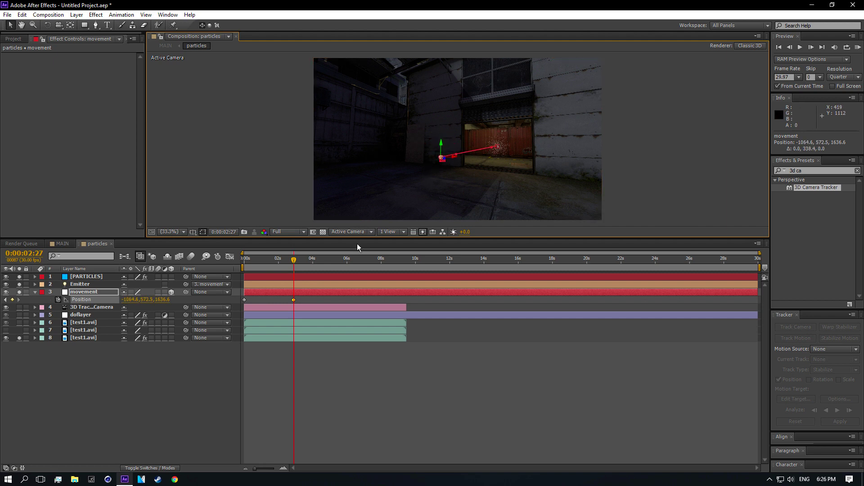
{"action": "left_click_drag", "start_coordinate": [295, 262], "coordinate": [342, 259]}
{"action": "left_click_drag", "start_coordinate": [460, 163], "coordinate": [400, 171]}
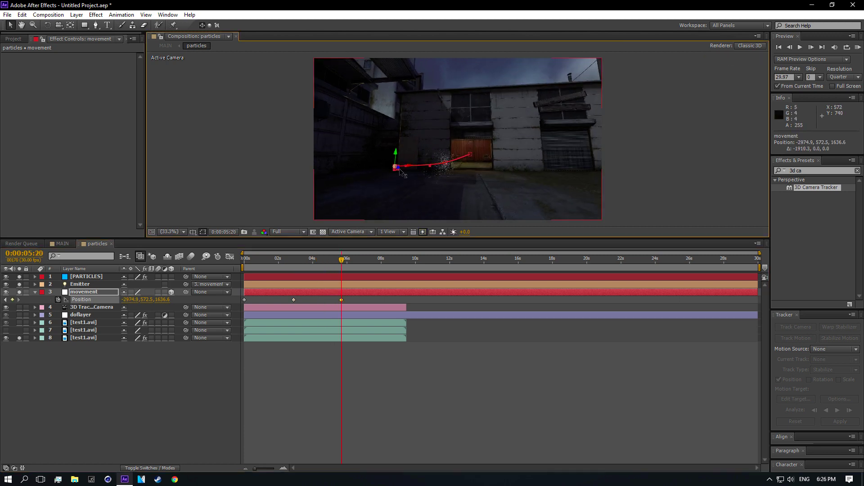
{"action": "left_click_drag", "start_coordinate": [396, 155], "coordinate": [410, 149]}
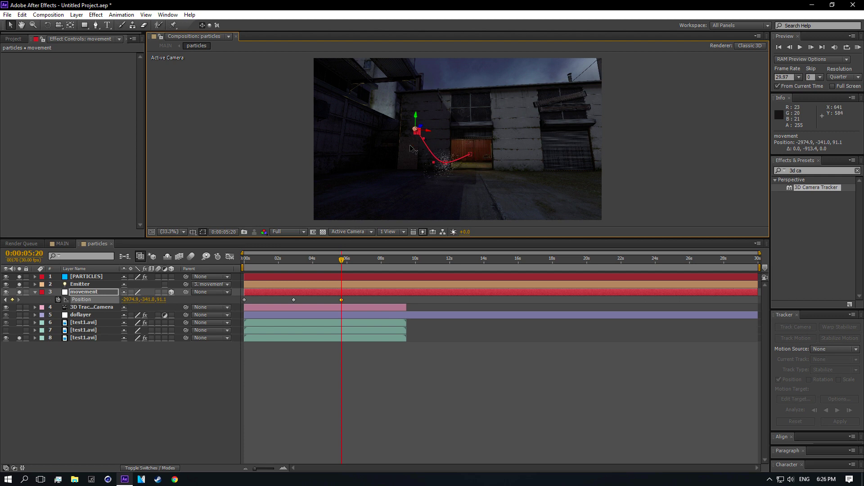
- At 0:00:08:14, move the null far left and back in depth, then review the path
{"action": "left_click_drag", "start_coordinate": [341, 260], "coordinate": [389, 259]}
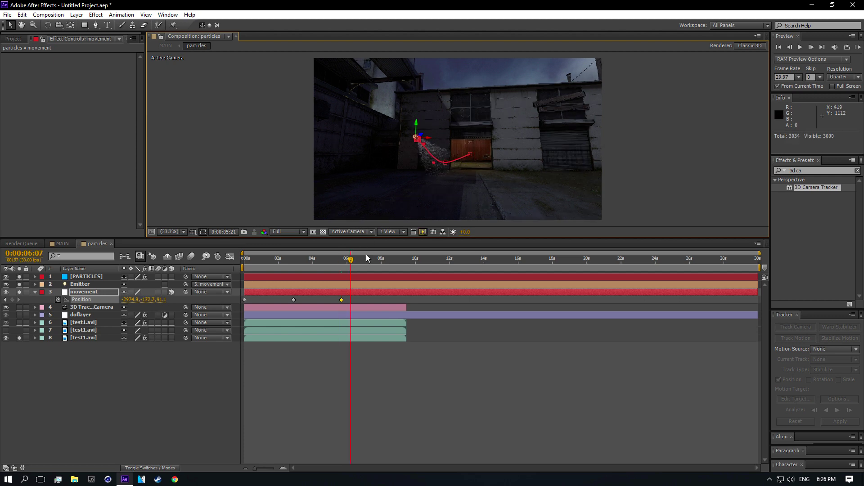
{"action": "mouse_move", "coordinate": [469, 152]}
{"action": "left_mouse_down"}
{"action": "mouse_move", "coordinate": [434, 151]}
{"action": "mouse_move", "coordinate": [396, 111]}
{"action": "left_mouse_up"}
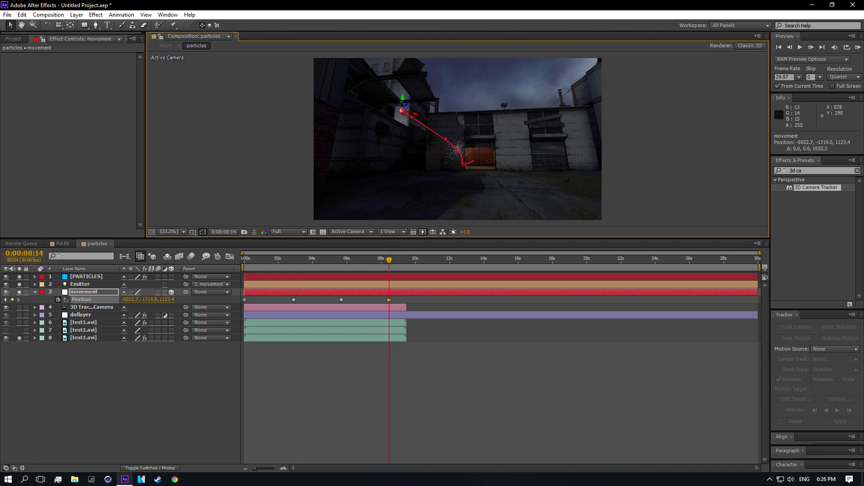
{"action": "mouse_move", "coordinate": [401, 102]}
{"action": "left_mouse_down"}
{"action": "mouse_move", "coordinate": [502, 94]}
{"action": "mouse_move", "coordinate": [503, 110]}
{"action": "left_mouse_up"}
{"action": "left_click_drag", "start_coordinate": [384, 261], "coordinate": [330, 260]}
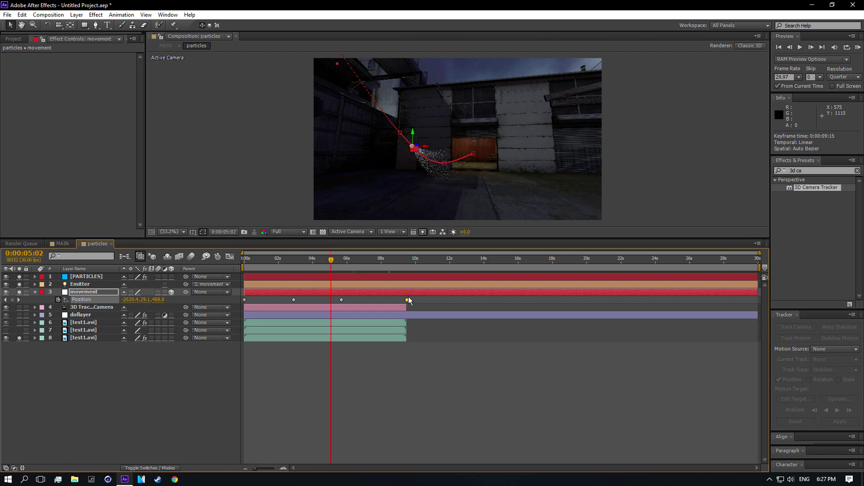
{"action": "mouse_move", "coordinate": [246, 258]}
{"action": "left_mouse_down"}
{"action": "mouse_move", "coordinate": [382, 245]}
{"action": "mouse_move", "coordinate": [340, 268]}
{"action": "left_mouse_up"}
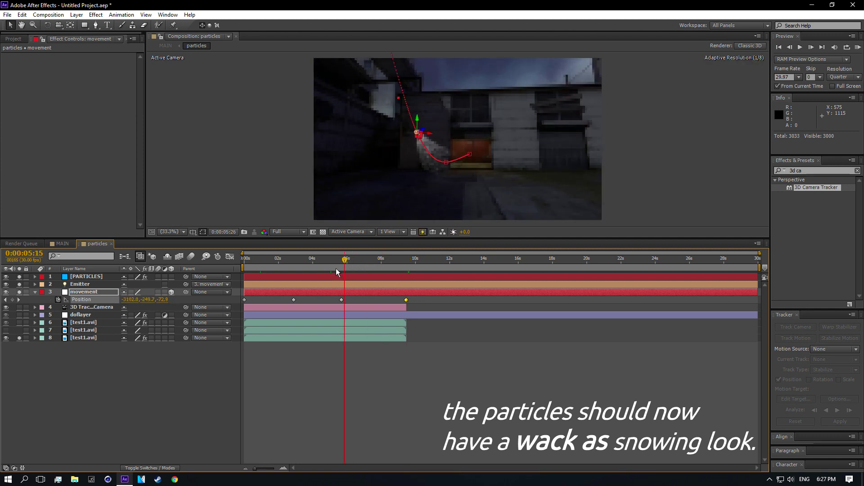
{"action": "left_click_drag", "start_coordinate": [341, 268], "coordinate": [221, 263]}
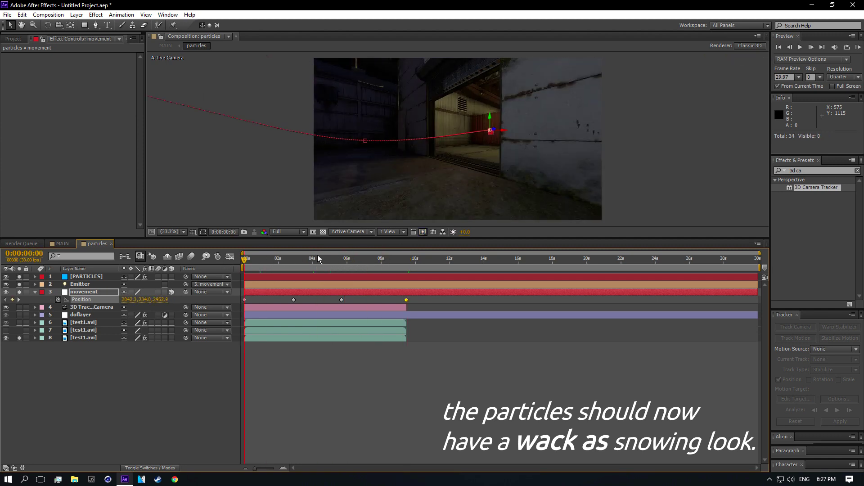
{"action": "left_click", "coordinate": [73, 293]}
- Go to 0:00:05:19 and set the PARTICLES layer's Particular Velocity to 100
{"action": "key", "text": "u"}
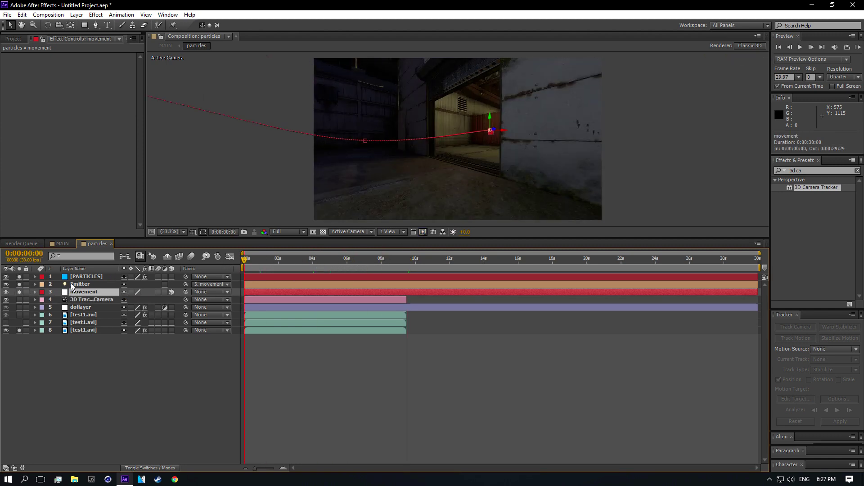
{"action": "left_click_drag", "start_coordinate": [322, 260], "coordinate": [341, 260]}
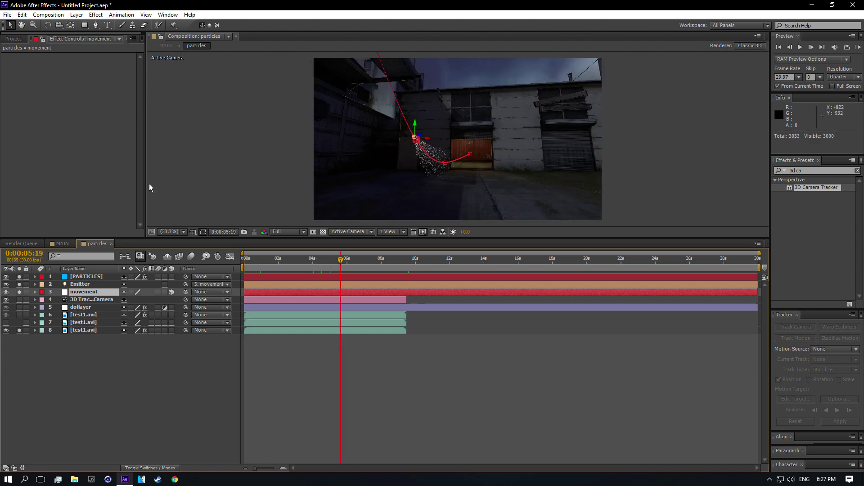
{"action": "left_click", "coordinate": [85, 276]}
{"action": "left_click", "coordinate": [85, 179]}
{"action": "key", "text": "Return"}
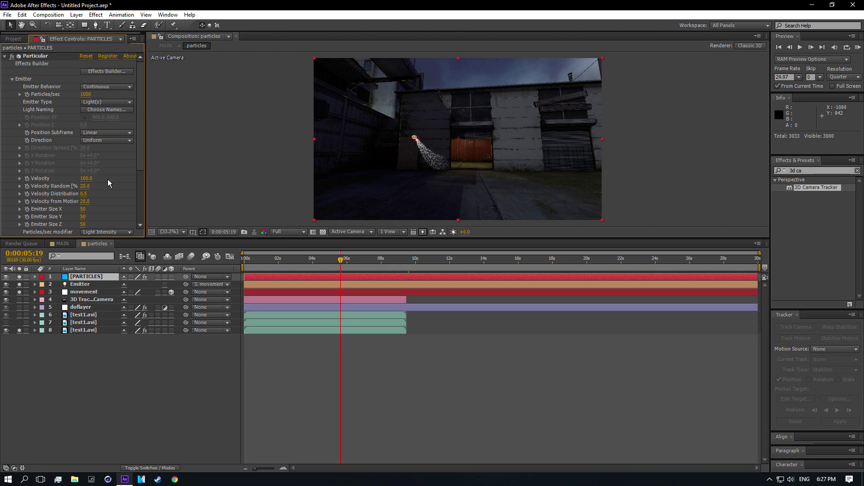
{"action": "scroll", "coordinate": [53, 139], "scroll_direction": "down", "scroll_amount": 2}
{"action": "scroll", "coordinate": [28, 162], "scroll_direction": "down", "scroll_amount": 2}
- Make the Aux System emit continuously at 200 particles per second
{"action": "left_click", "coordinate": [13, 208]}
{"action": "scroll", "coordinate": [36, 202], "scroll_direction": "down", "scroll_amount": 5}
{"action": "left_click", "coordinate": [95, 97]}
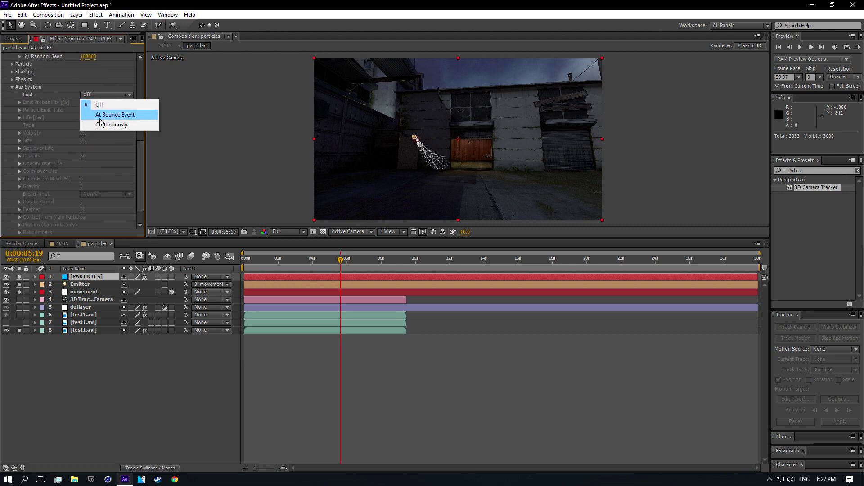
{"action": "left_click", "coordinate": [90, 111]}
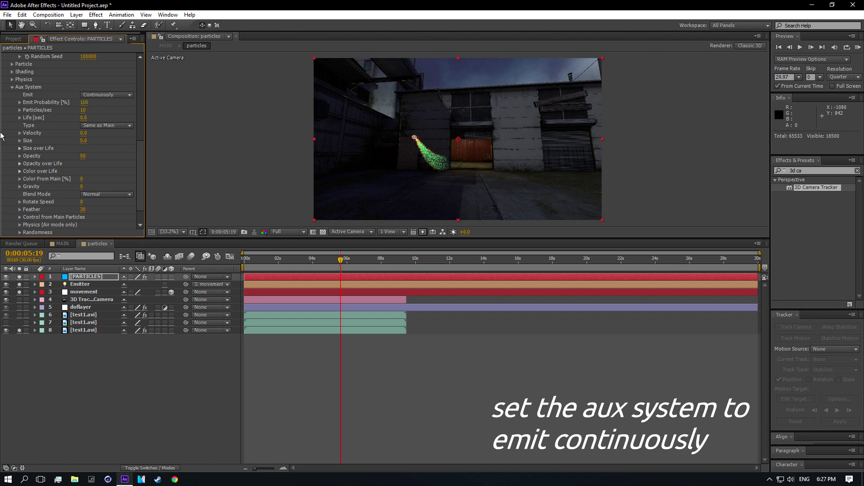
{"action": "left_click", "coordinate": [84, 110]}
{"action": "type", "text": "5"}
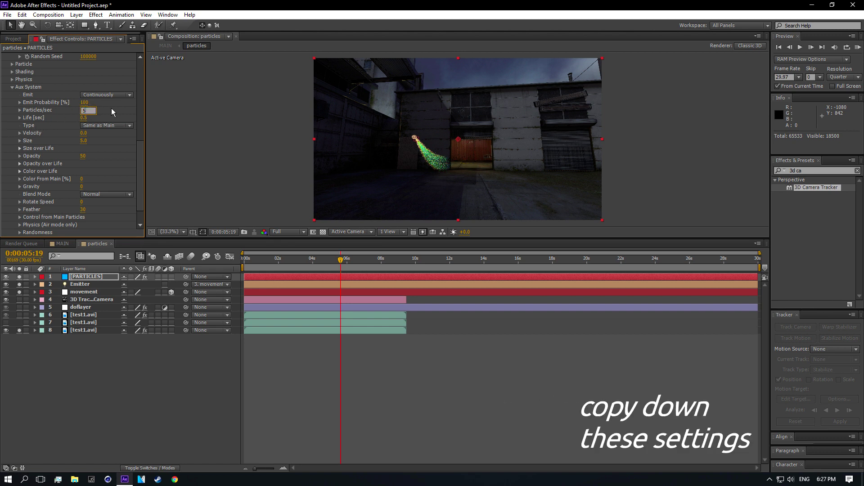
{"action": "type", "text": "00"}
{"action": "key", "text": "Return"}
- Give the aux particles a Life of 2 seconds and a Size of 7
{"action": "left_click", "coordinate": [84, 117]}
{"action": "type", "text": "2"}
{"action": "key", "text": "Return"}
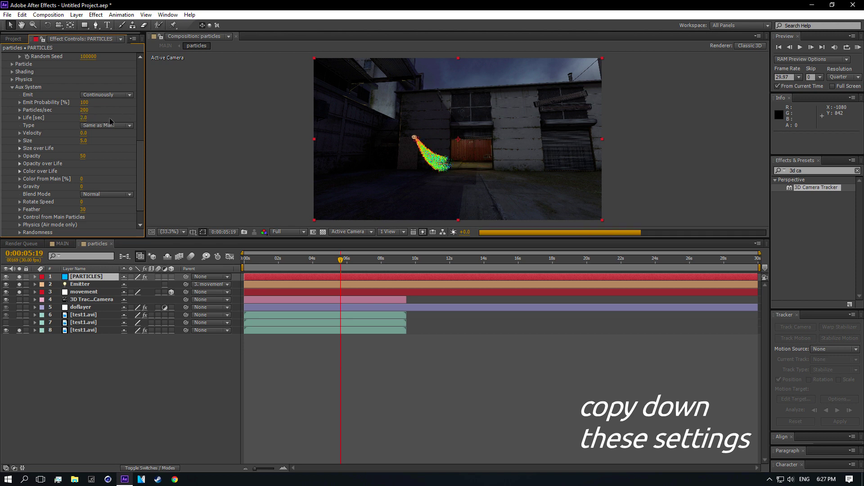
{"action": "left_click", "coordinate": [84, 141]}
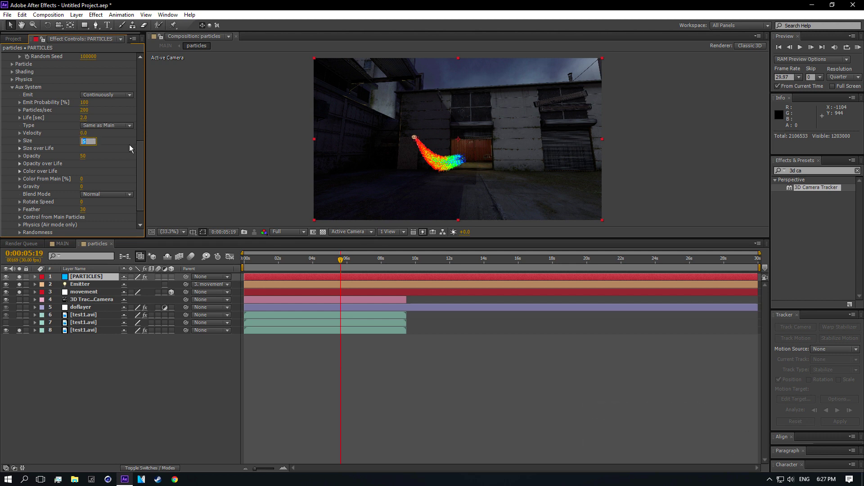
{"action": "type", "text": "6"}
{"action": "key", "text": "Return"}
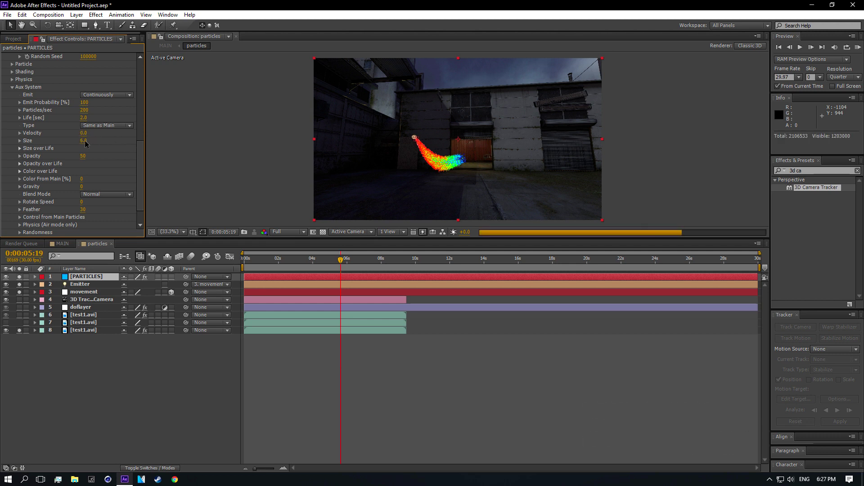
{"action": "left_click", "coordinate": [84, 140]}
{"action": "type", "text": "7"}
{"action": "key", "text": "Return"}
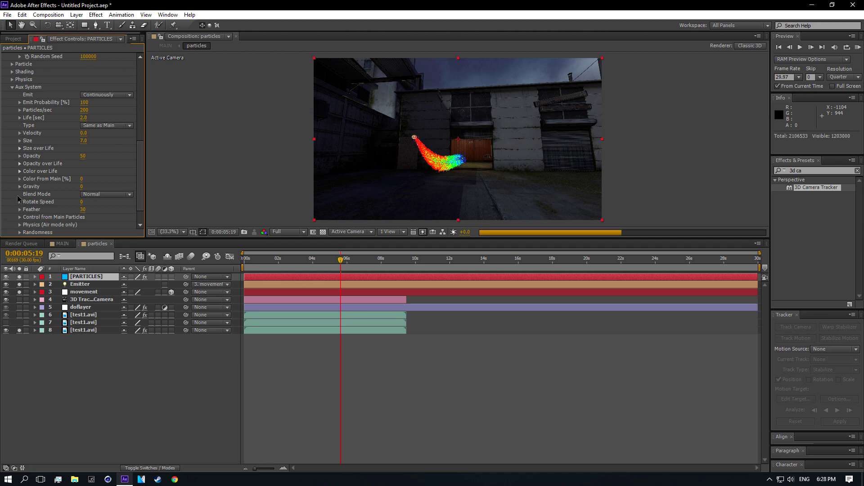
{"action": "left_click", "coordinate": [19, 171]}
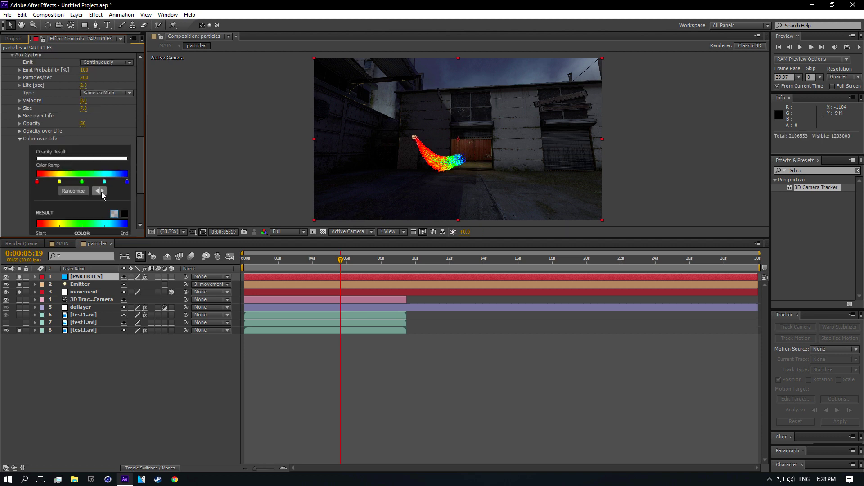
- Apply the cyan-blue Color Ramp preset and make its first stop pale cyan
{"action": "left_click_drag", "start_coordinate": [144, 180], "coordinate": [173, 178]}
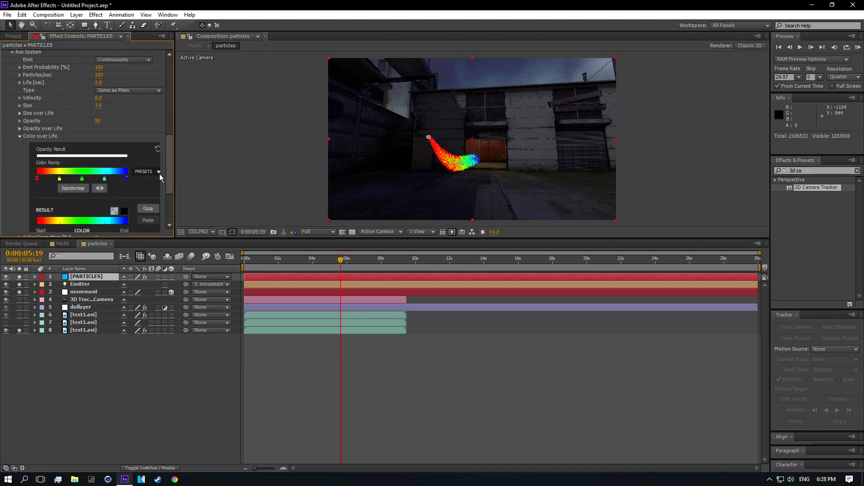
{"action": "left_click", "coordinate": [158, 172]}
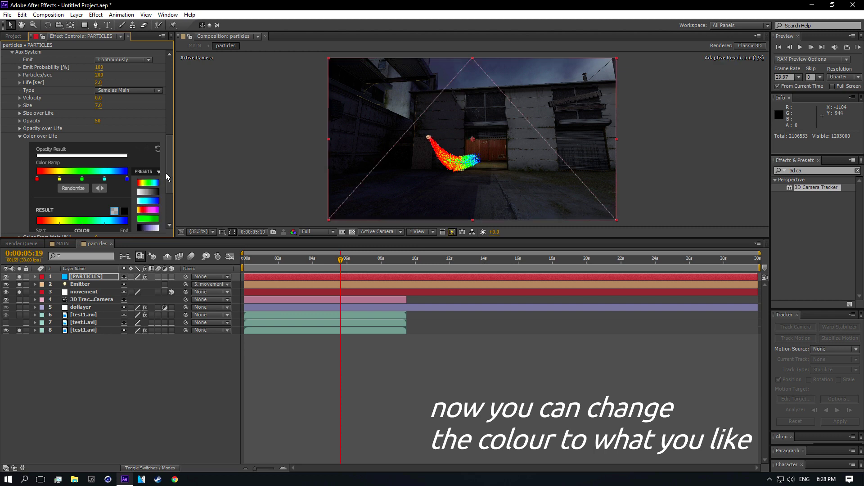
{"action": "left_click", "coordinate": [151, 201]}
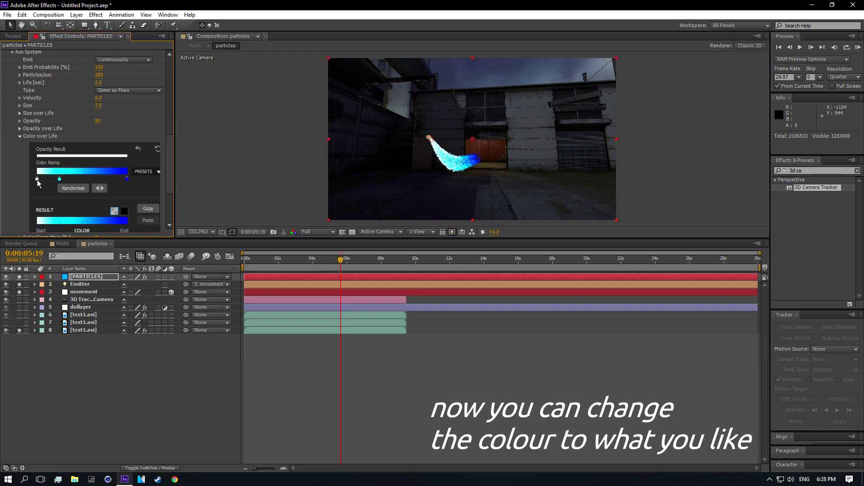
{"action": "double_click", "coordinate": [37, 179]}
{"action": "left_click", "coordinate": [233, 255]}
{"action": "left_click", "coordinate": [145, 199]}
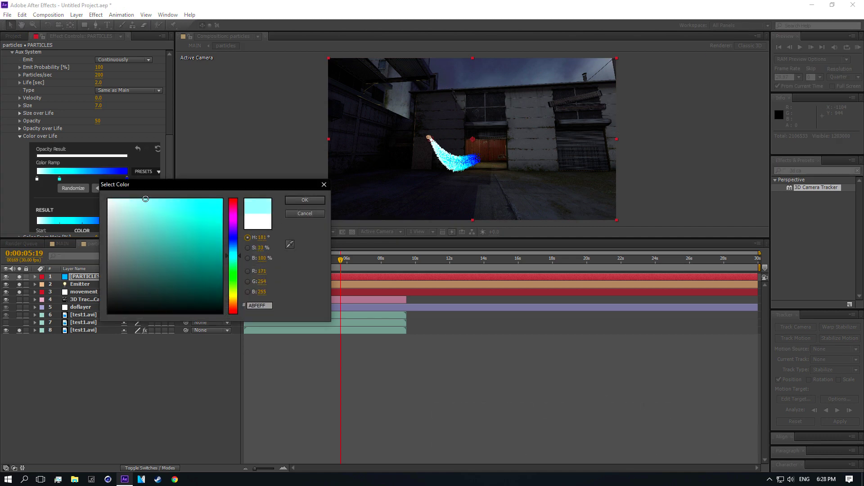
{"action": "key", "text": "Return"}
- Set the second ramp stop to blue and pull the colour stops toward the start
{"action": "double_click", "coordinate": [59, 179]}
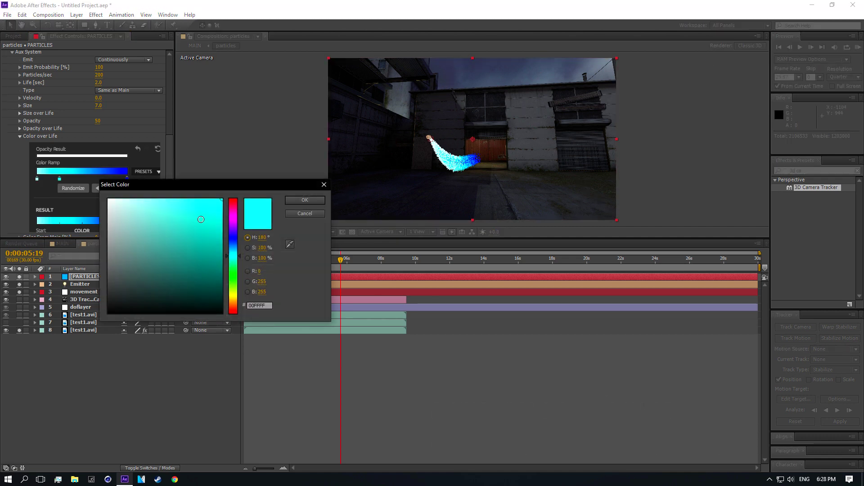
{"action": "left_click_drag", "start_coordinate": [233, 248], "coordinate": [234, 241]}
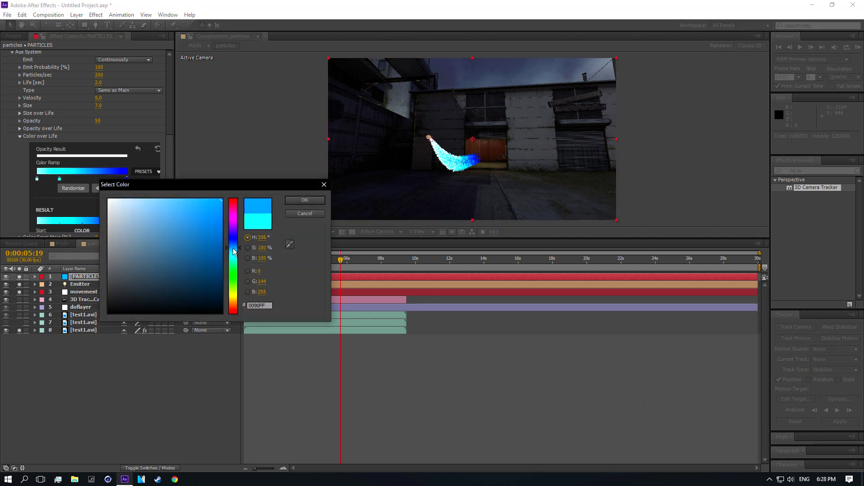
{"action": "left_click", "coordinate": [295, 201]}
{"action": "mouse_move", "coordinate": [126, 178]}
{"action": "left_mouse_down"}
{"action": "mouse_move", "coordinate": [44, 179]}
{"action": "mouse_move", "coordinate": [127, 178]}
{"action": "left_mouse_up"}
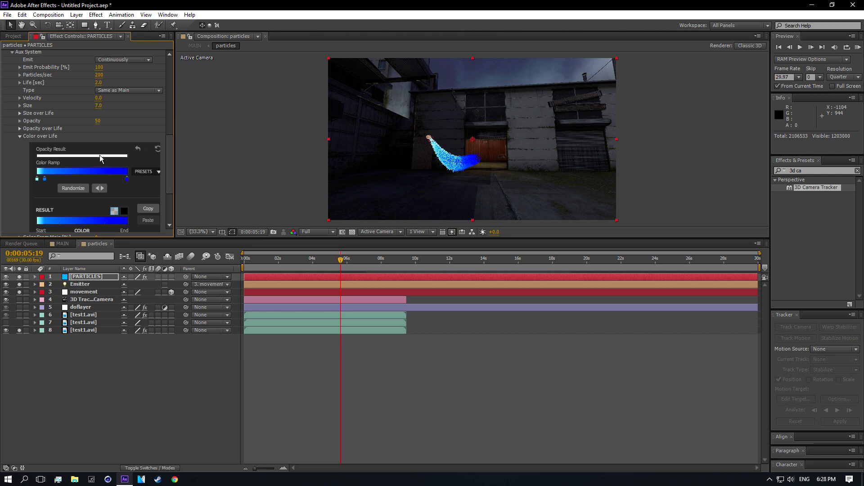
- Raise the aux particle Life to 5 seconds
{"action": "left_click", "coordinate": [20, 135]}
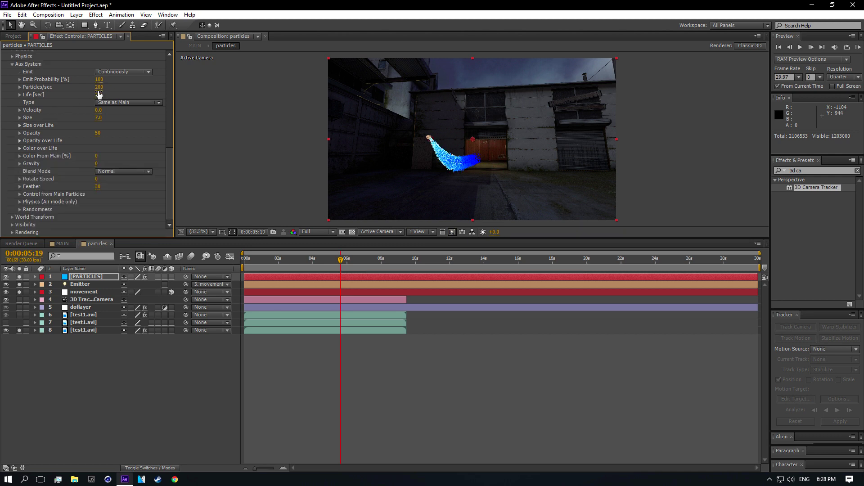
{"action": "left_click", "coordinate": [99, 96]}
{"action": "type", "text": "5"}
{"action": "key", "text": "Return"}
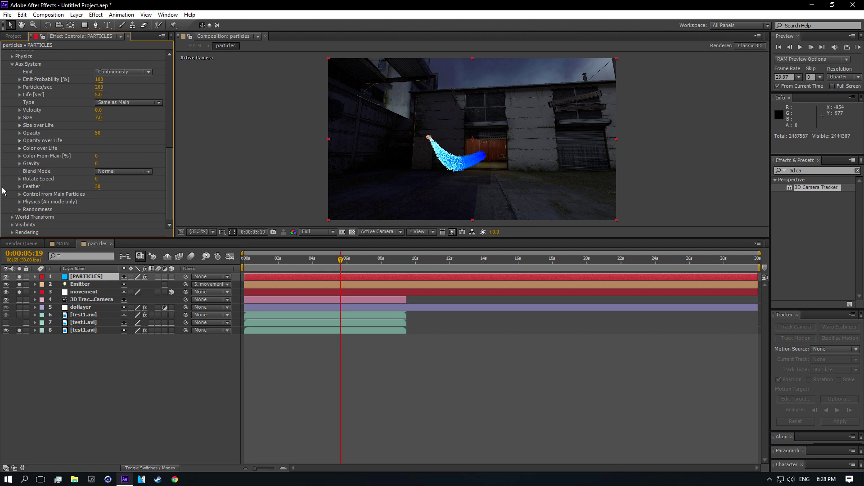
- Set a Color over Life ramp stop to a deep blue, 0036FF
{"action": "left_click", "coordinate": [20, 148]}
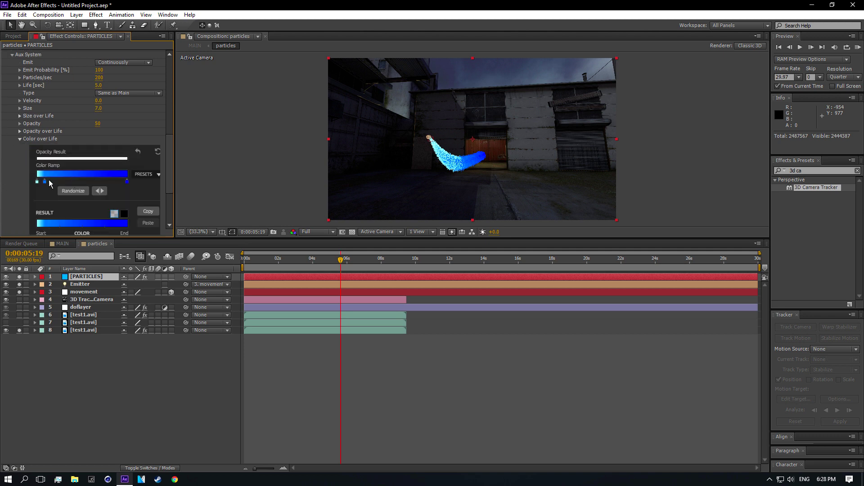
{"action": "double_click", "coordinate": [87, 175]}
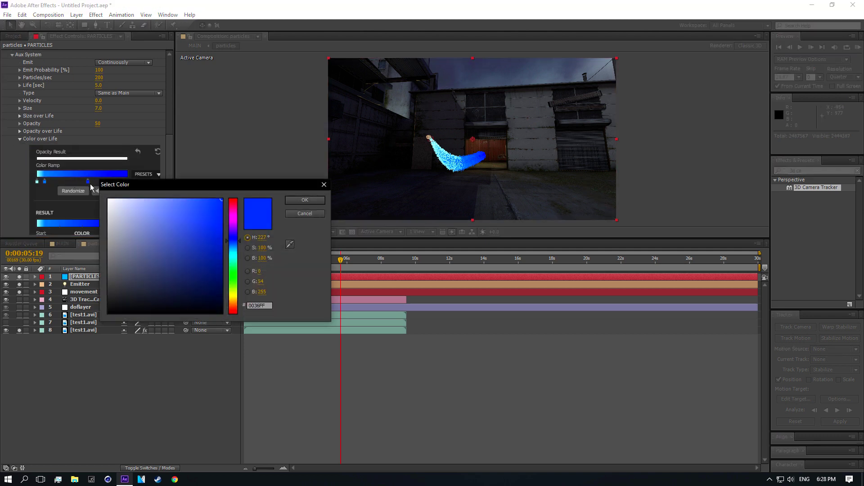
{"action": "left_click", "coordinate": [234, 246]}
{"action": "left_click", "coordinate": [288, 201]}
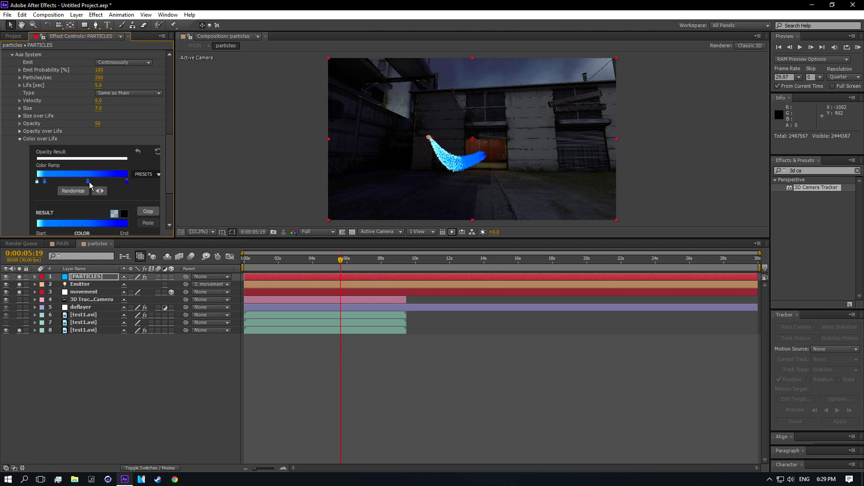
{"action": "scroll", "coordinate": [16, 136], "scroll_direction": "up", "scroll_amount": 10}
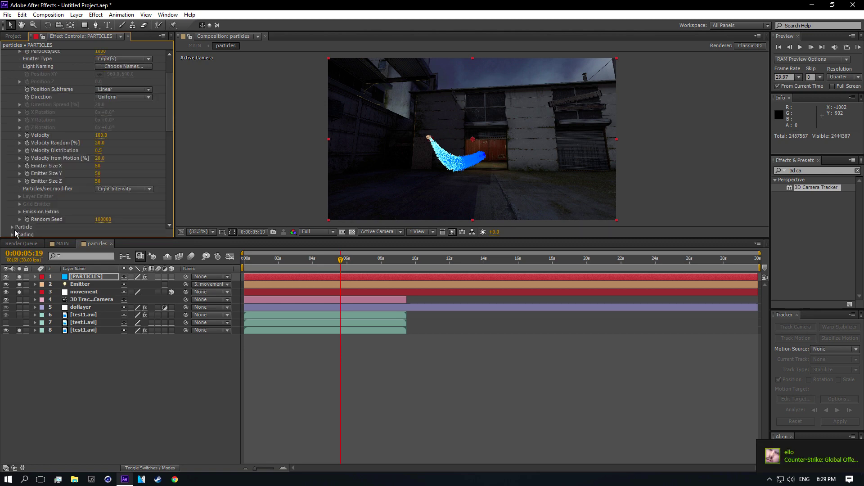
{"action": "scroll", "coordinate": [18, 220], "scroll_direction": "down", "scroll_amount": 10}
{"action": "double_click", "coordinate": [88, 174]}
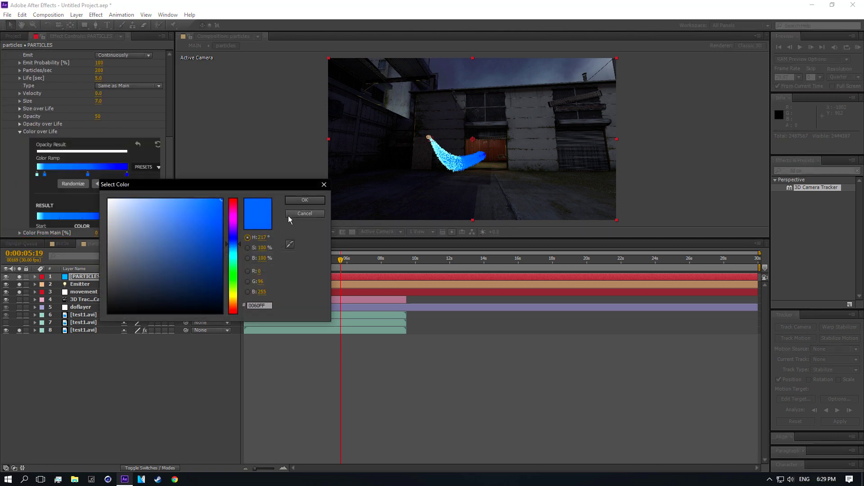
{"action": "left_click", "coordinate": [233, 242]}
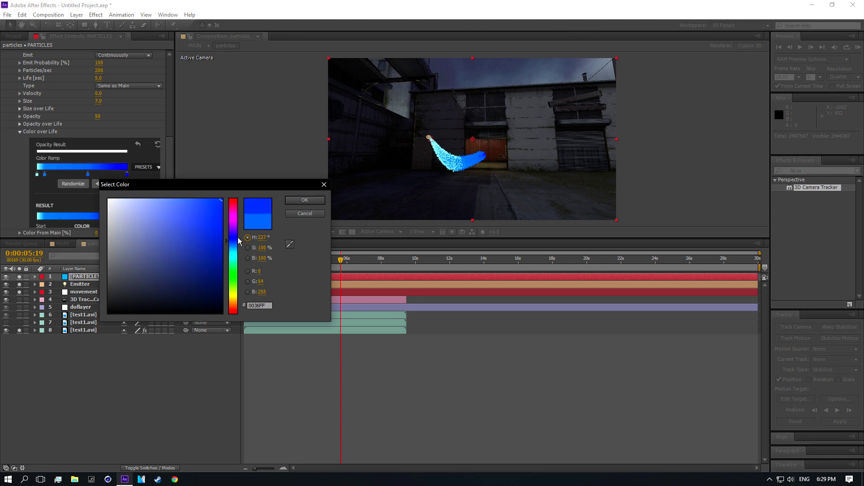
{"action": "left_click", "coordinate": [305, 200]}
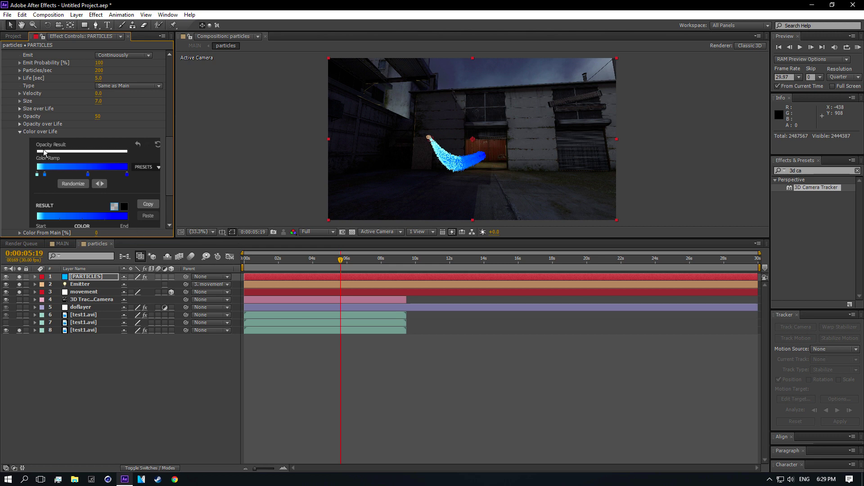
{"action": "left_click", "coordinate": [19, 131]}
{"action": "scroll", "coordinate": [20, 113], "scroll_direction": "up", "scroll_amount": 4}
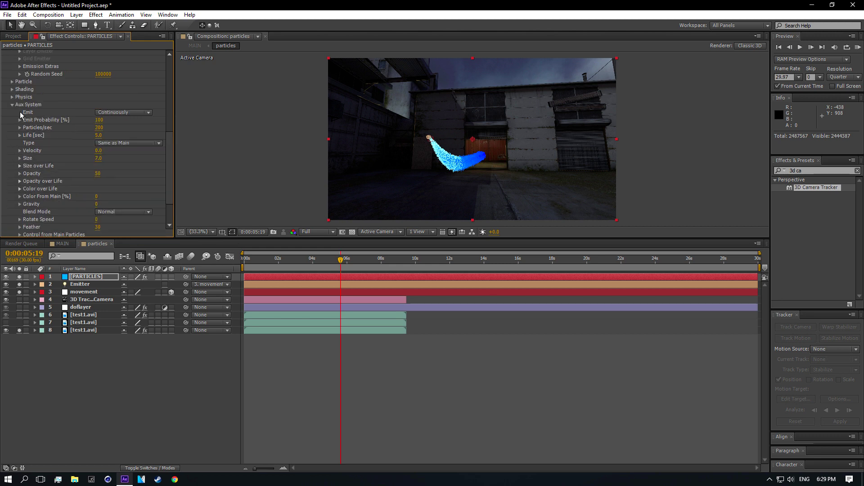
- Commit a Velocity of 60 and move the PARTICLES layer below doflayer
{"action": "scroll", "coordinate": [39, 118], "scroll_direction": "up", "scroll_amount": 5}
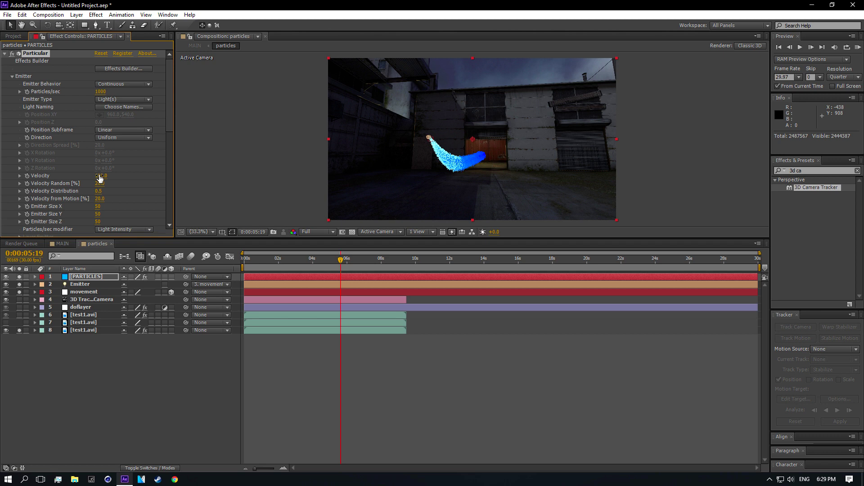
{"action": "type", "text": "60"}
{"action": "key", "text": "Return"}
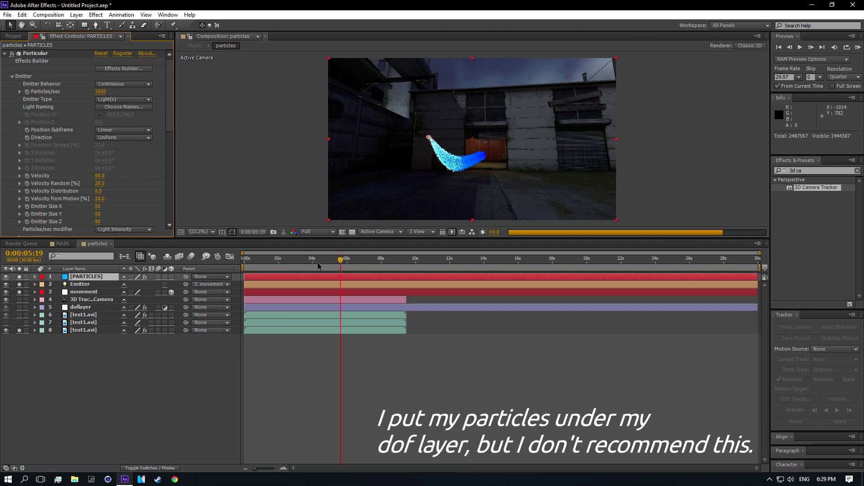
{"action": "left_click_drag", "start_coordinate": [90, 279], "coordinate": [82, 309]}
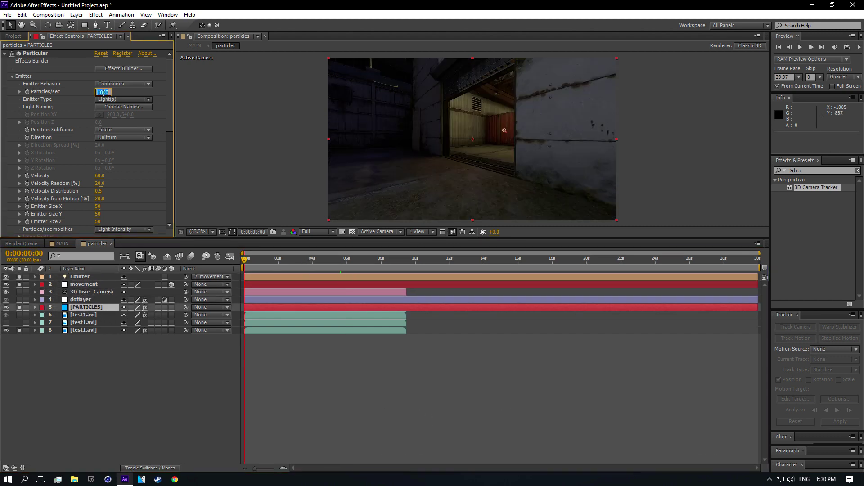
- Set emission to 600 particles/sec, go to 0:00:04:01, and turn off the solo switches
{"action": "type", "text": "600"}
{"action": "key", "text": "Return"}
{"action": "left_click", "coordinate": [314, 259]}
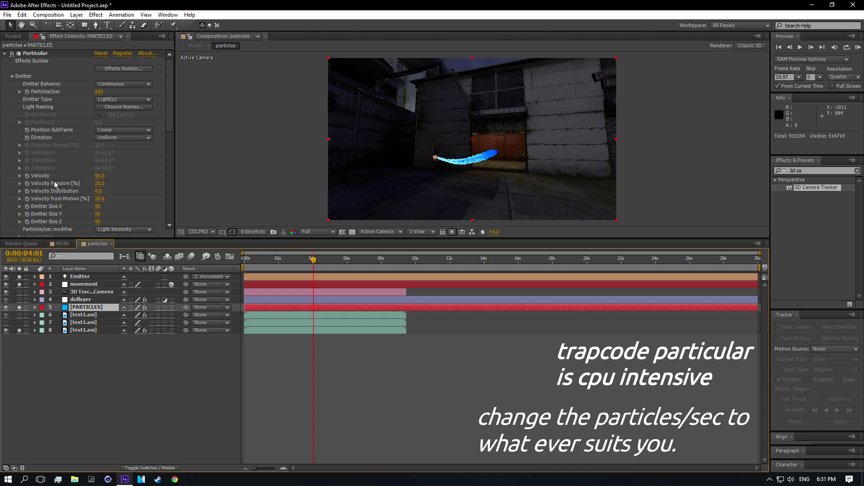
{"action": "left_click_drag", "start_coordinate": [20, 330], "coordinate": [19, 277]}
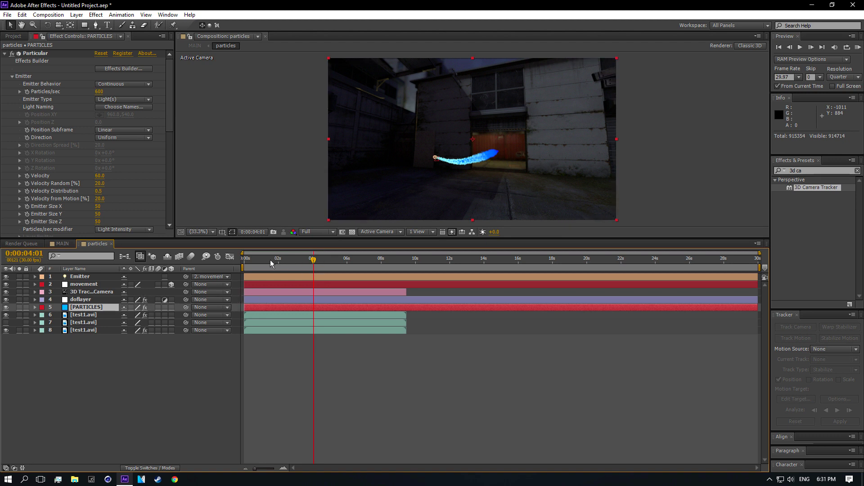
{"action": "left_click", "coordinate": [821, 170]}
- Apply S_Glow to the PARTICLES layer and set its glow colour to bright cyan
{"action": "type", "text": "glow"}
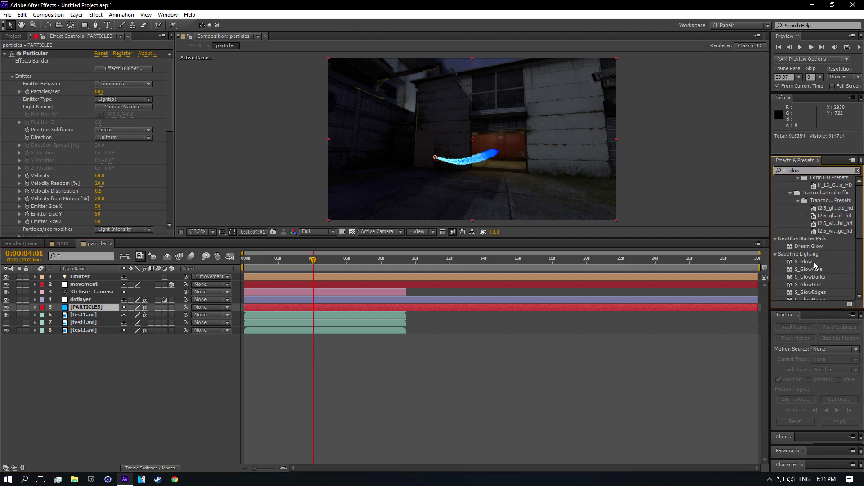
{"action": "mouse_move", "coordinate": [804, 221]}
{"action": "left_mouse_down"}
{"action": "mouse_move", "coordinate": [479, 216]}
{"action": "mouse_move", "coordinate": [112, 101]}
{"action": "mouse_move", "coordinate": [99, 109]}
{"action": "left_mouse_up"}
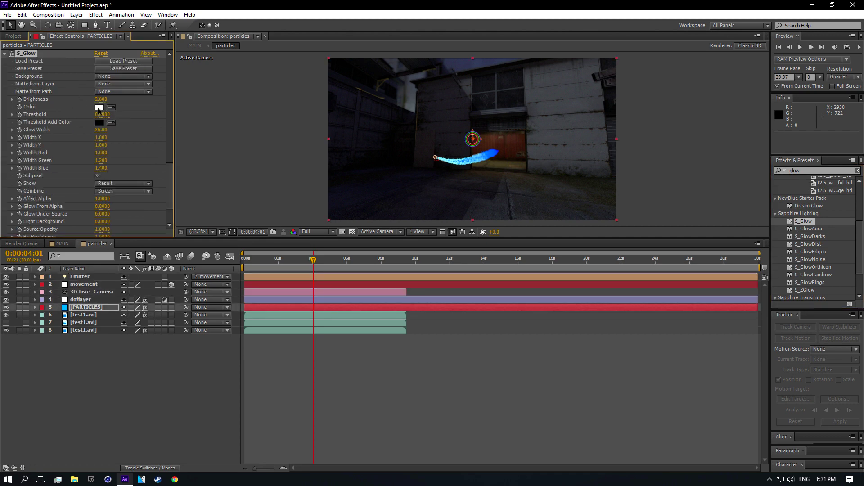
{"action": "left_click", "coordinate": [99, 108]}
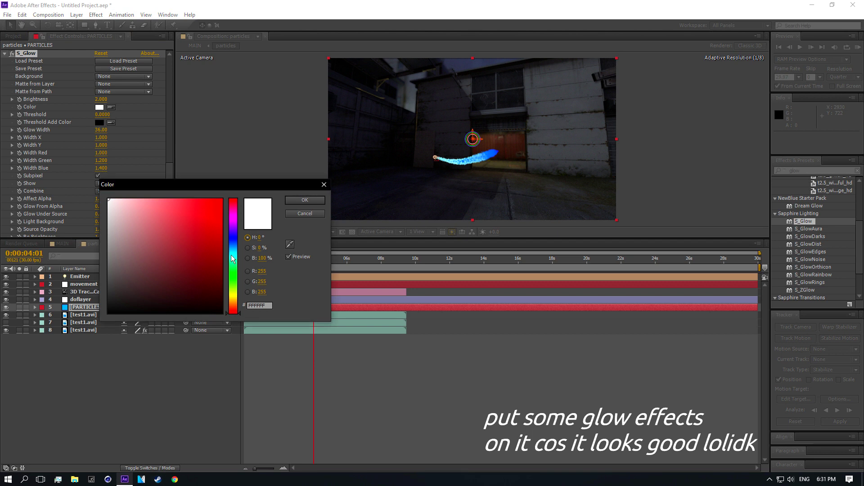
{"action": "left_click", "coordinate": [234, 256]}
{"action": "left_click_drag", "start_coordinate": [214, 226], "coordinate": [241, 163]}
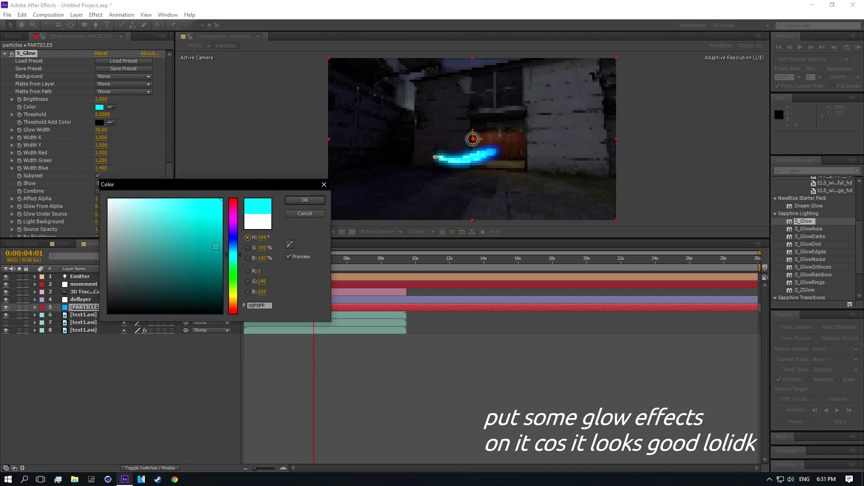
{"action": "left_click", "coordinate": [311, 199]}
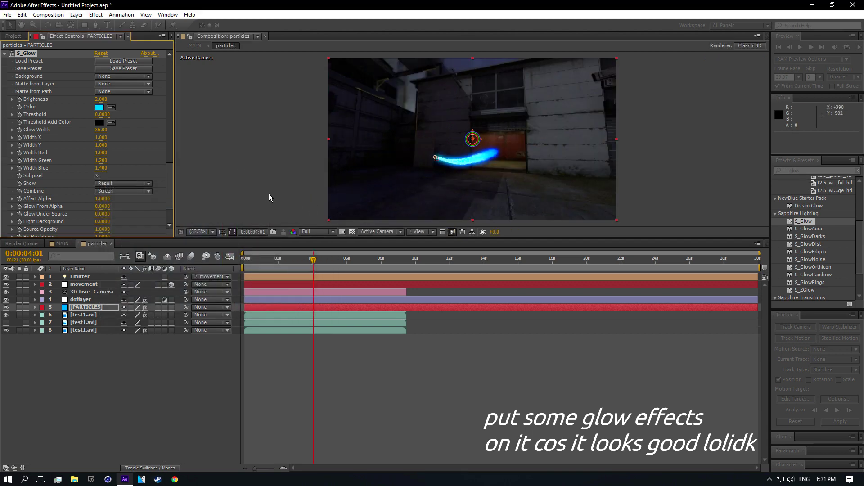
- Set the S_Glow Glow Width to 100 and lower its Brightness
{"action": "left_click_drag", "start_coordinate": [99, 101], "coordinate": [110, 101]}
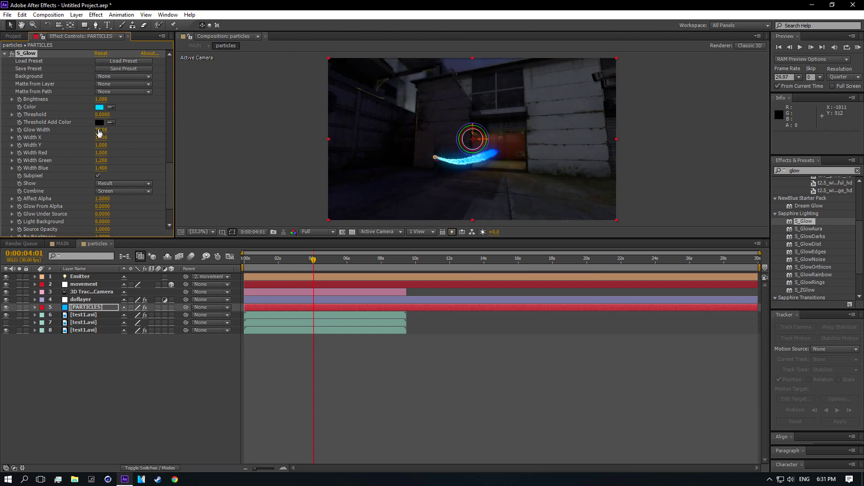
{"action": "left_click_drag", "start_coordinate": [100, 137], "coordinate": [110, 133]}
{"action": "left_click", "coordinate": [102, 130]}
{"action": "type", "text": "00"}
{"action": "key", "text": "Return"}
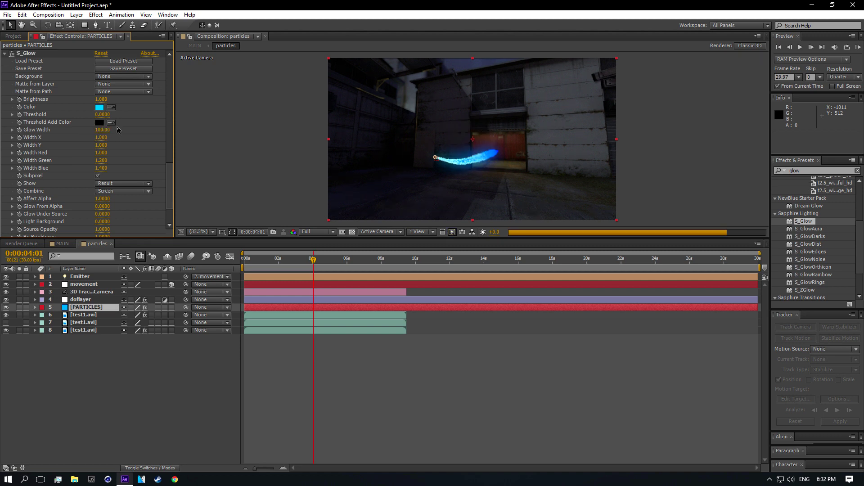
{"action": "left_click_drag", "start_coordinate": [98, 100], "coordinate": [92, 105]}
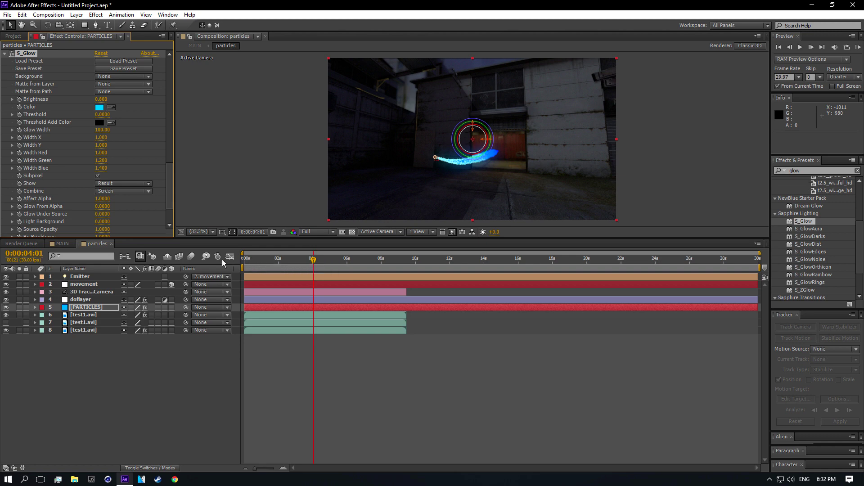
- In the MAIN composition, apply Twixtor to the particles layer
{"action": "left_click", "coordinate": [53, 244]}
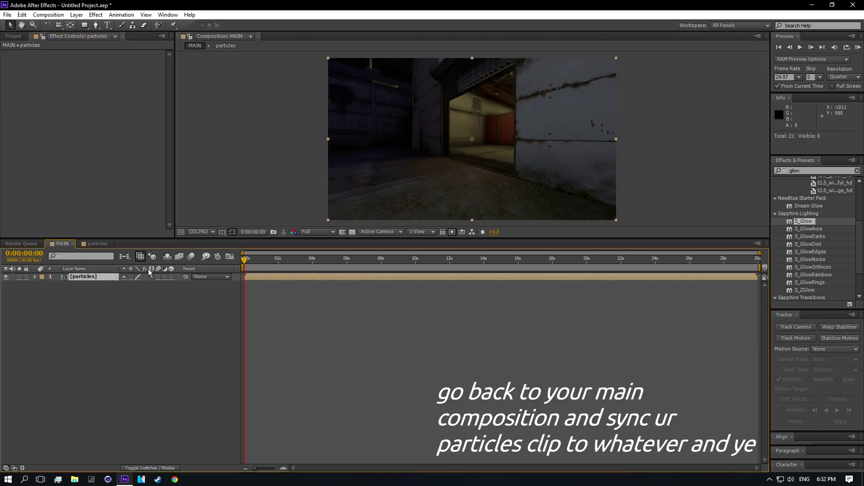
{"action": "left_click", "coordinate": [823, 171]}
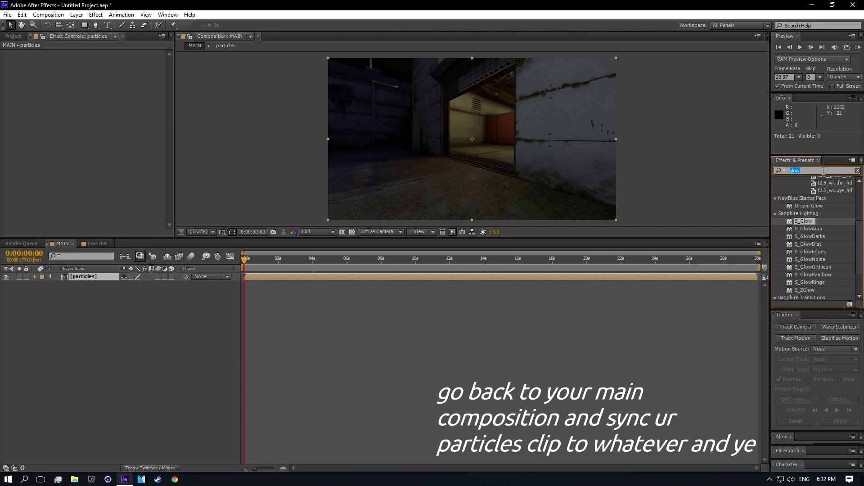
{"action": "type", "text": "twixtor"}
{"action": "left_click_drag", "start_coordinate": [803, 210], "coordinate": [286, 276]}
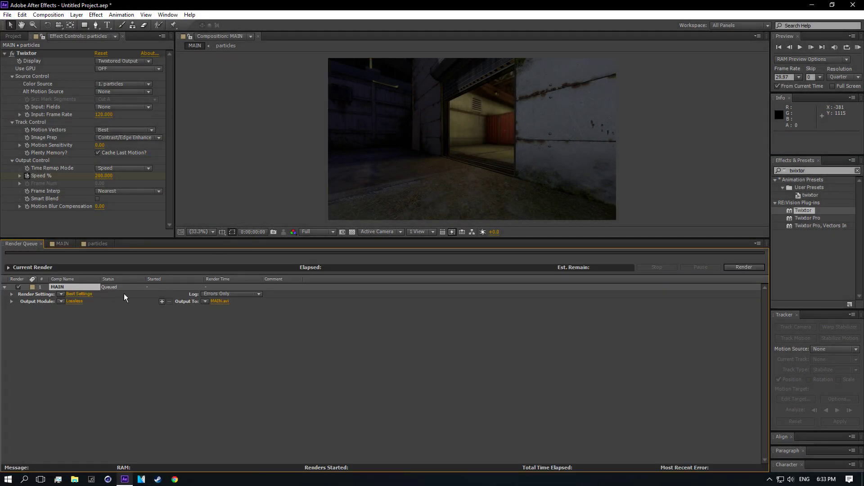
- Set the MAIN render queue item to output test.avi and start rendering
{"action": "left_click", "coordinate": [78, 294]}
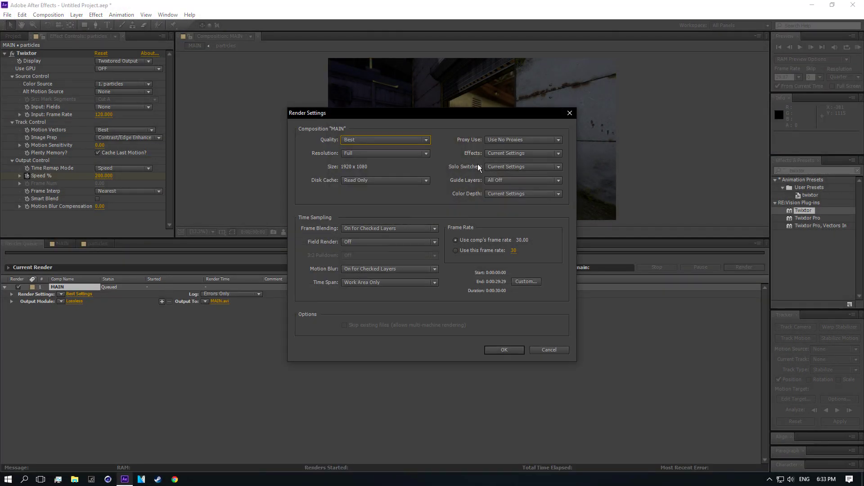
{"action": "left_click", "coordinate": [569, 114]}
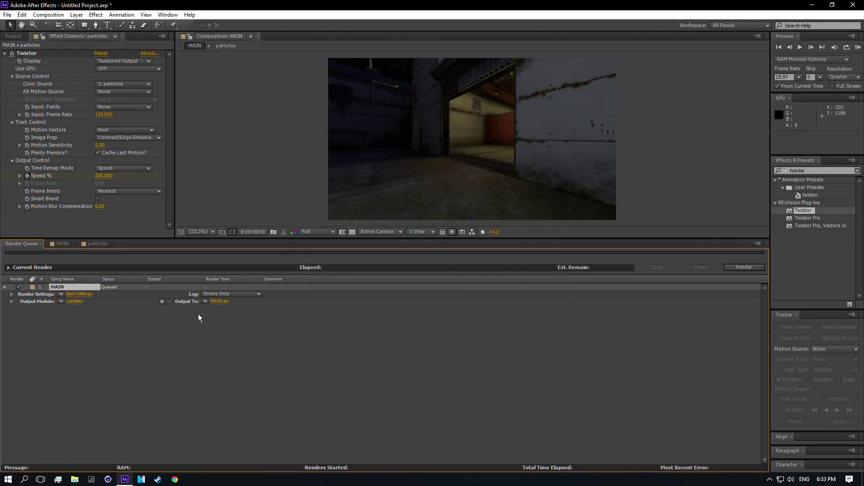
{"action": "left_click", "coordinate": [219, 302]}
{"action": "scroll", "coordinate": [288, 90], "scroll_direction": "up", "scroll_amount": 3}
{"action": "type", "text": "test"}
{"action": "left_click", "coordinate": [579, 254]}
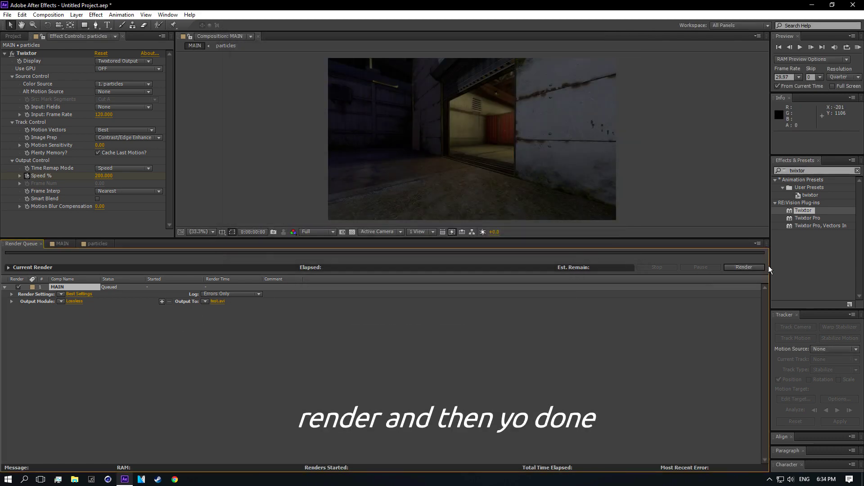
{"action": "left_click", "coordinate": [738, 268]}
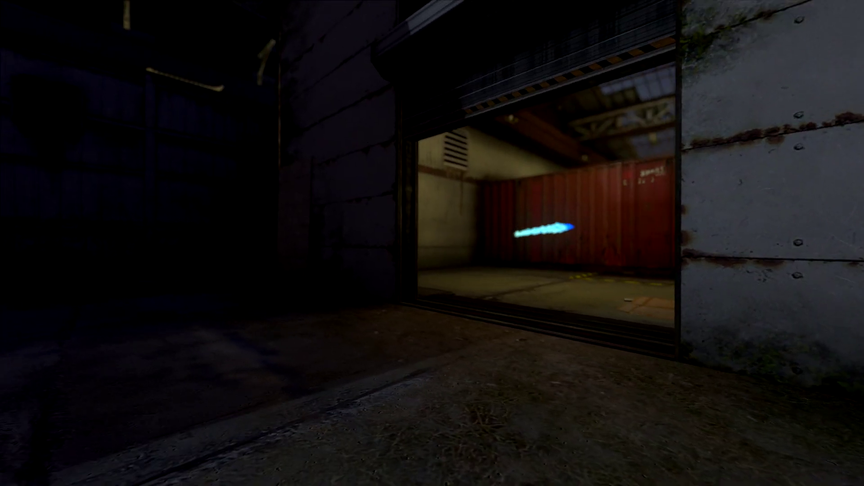